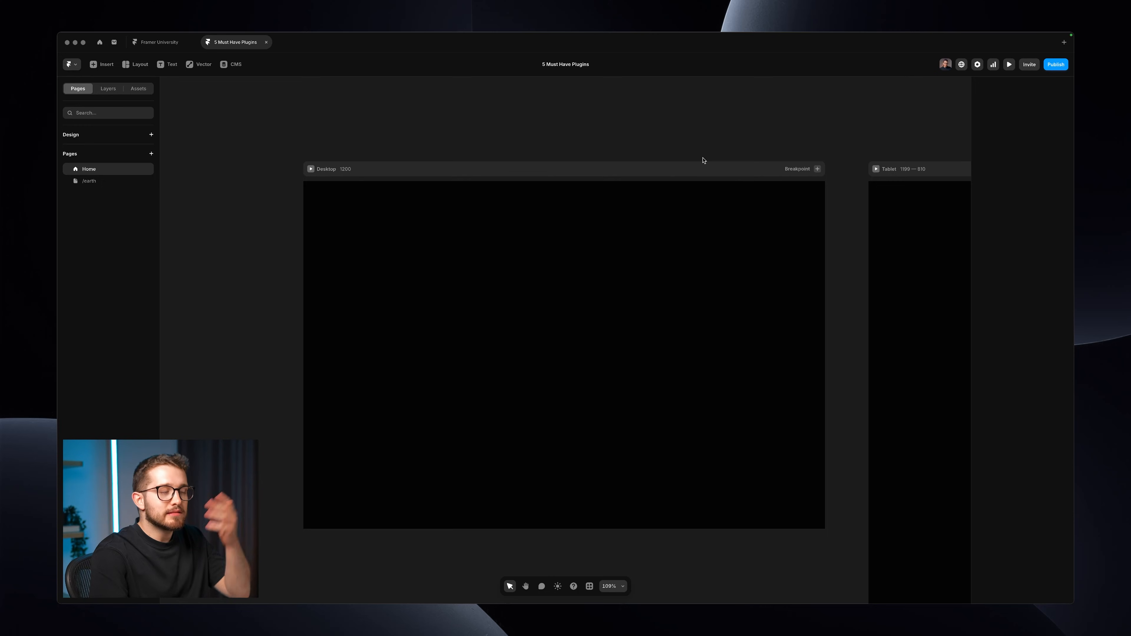
Search the plugins for "work" and launch the Workshop plugin.
{"action": "key", "text": "super+k"}
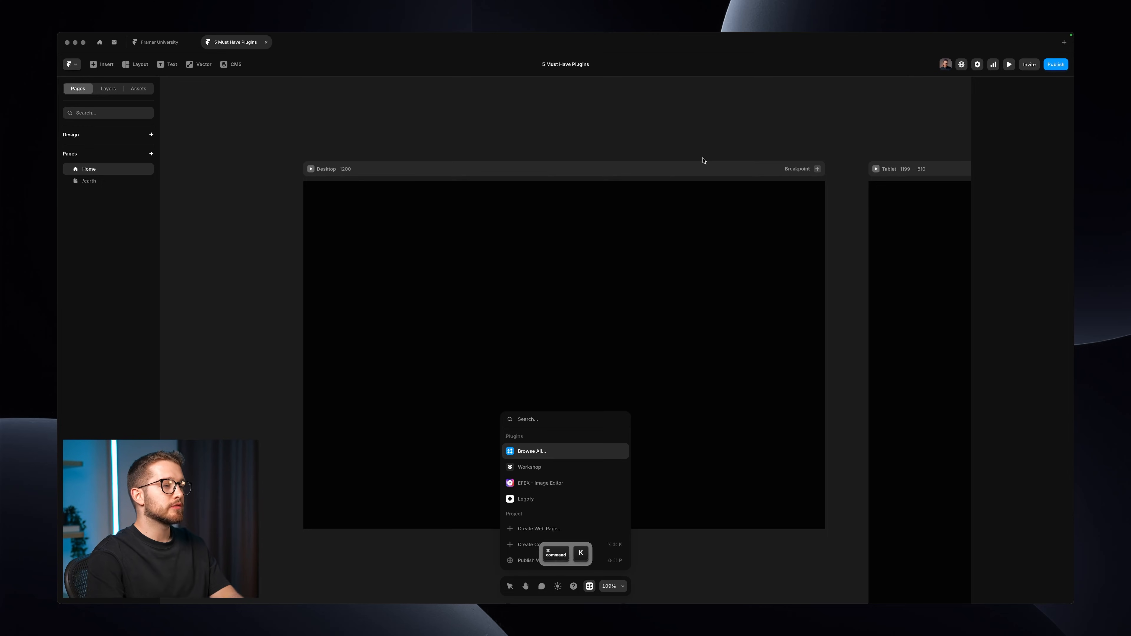
{"action": "key", "text": "Escape"}
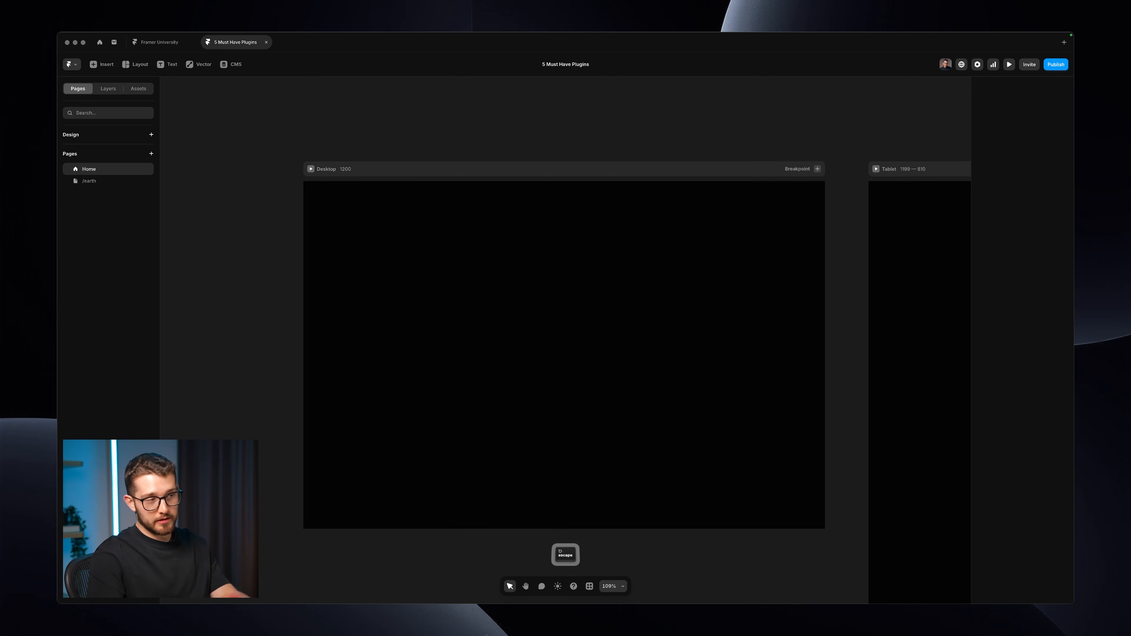
{"action": "key", "text": "super+k"}
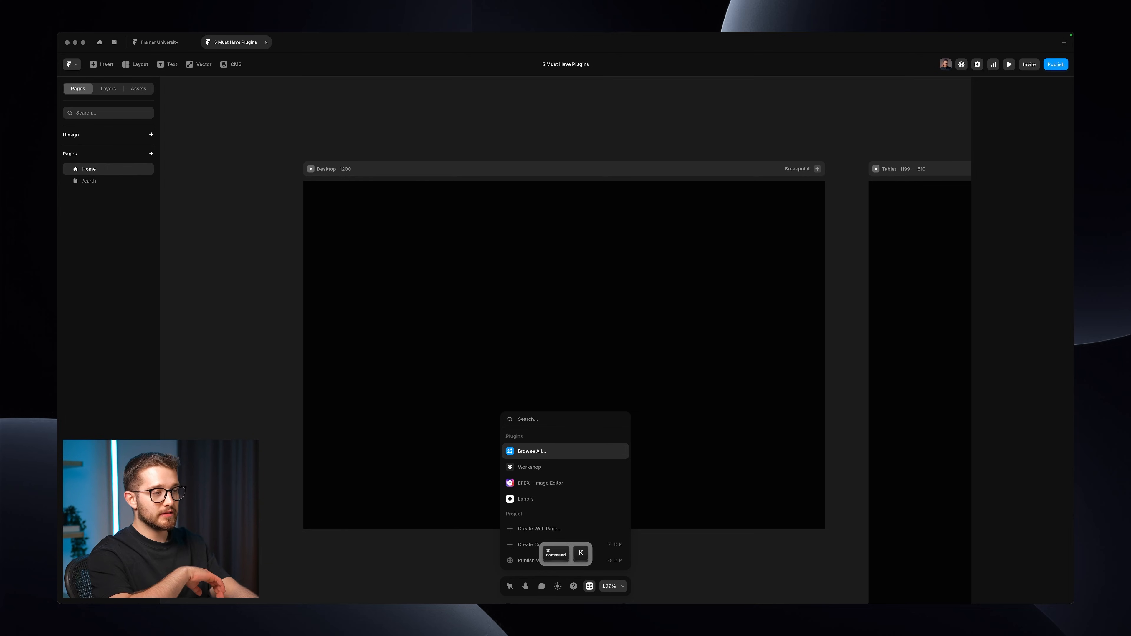
{"action": "type", "text": "work"}
{"action": "key", "text": "Return"}
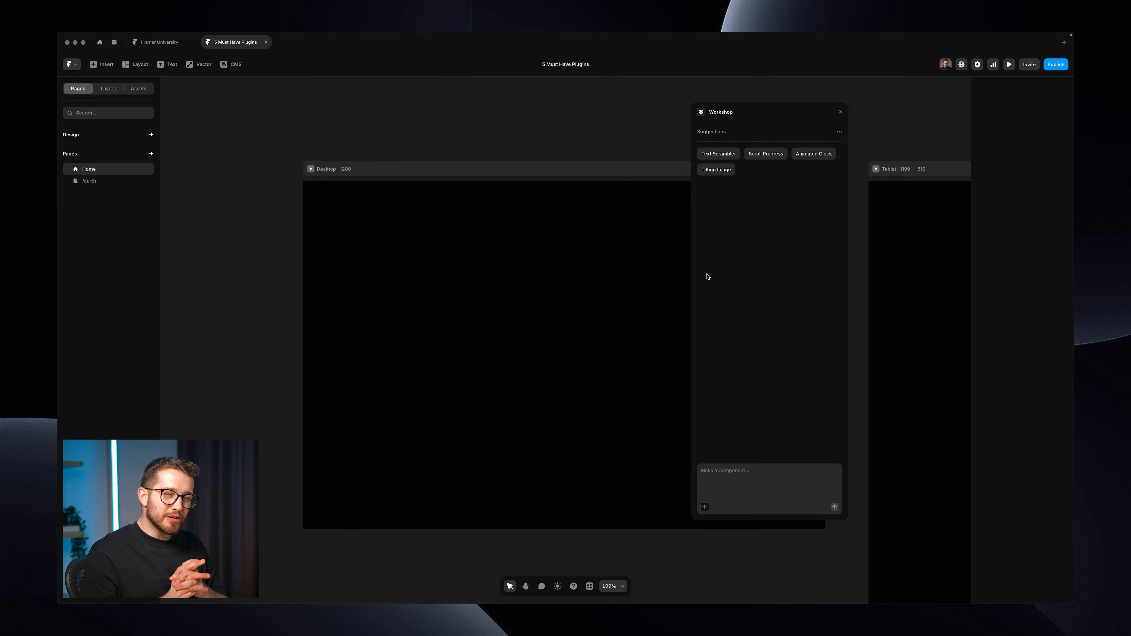
Submit a casual prompt asking the AI for a component that takes the Framer website to the next level with a WOW effect.
{"action": "left_click", "coordinate": [736, 481]}
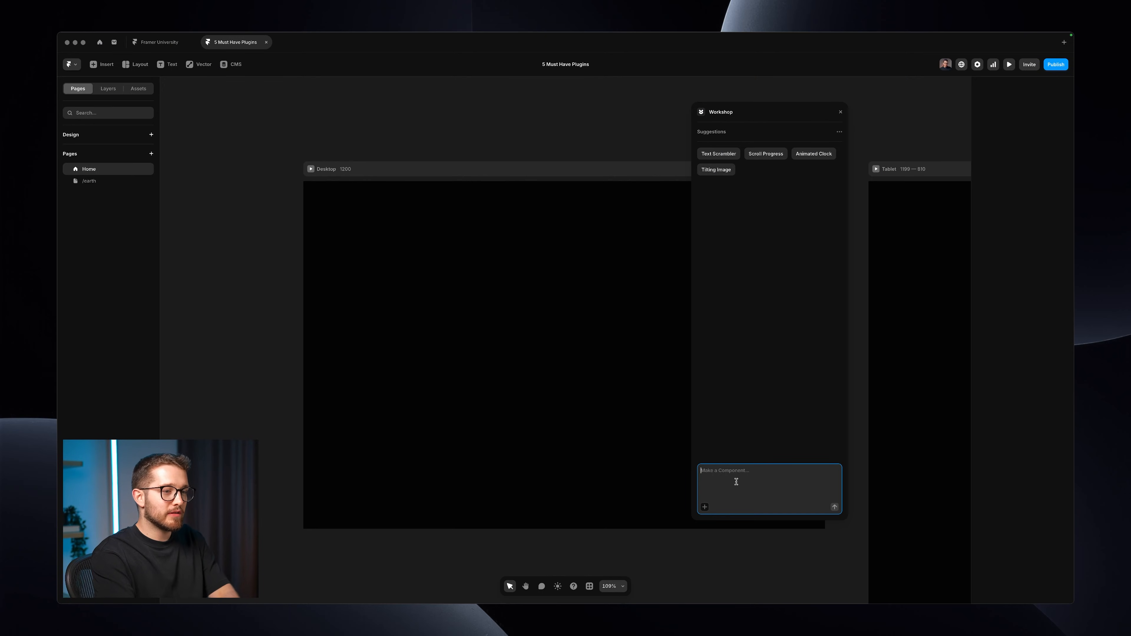
{"action": "type", "text": "hey ai"}
{"action": "key", "text": "BackSpace"}
{"action": "key", "text": "BackSpace"}
{"action": "type", "text": "AI buddy, p"}
{"action": "key", "text": "BackSpace"}
{"action": "type", "text": "please create a component for "}
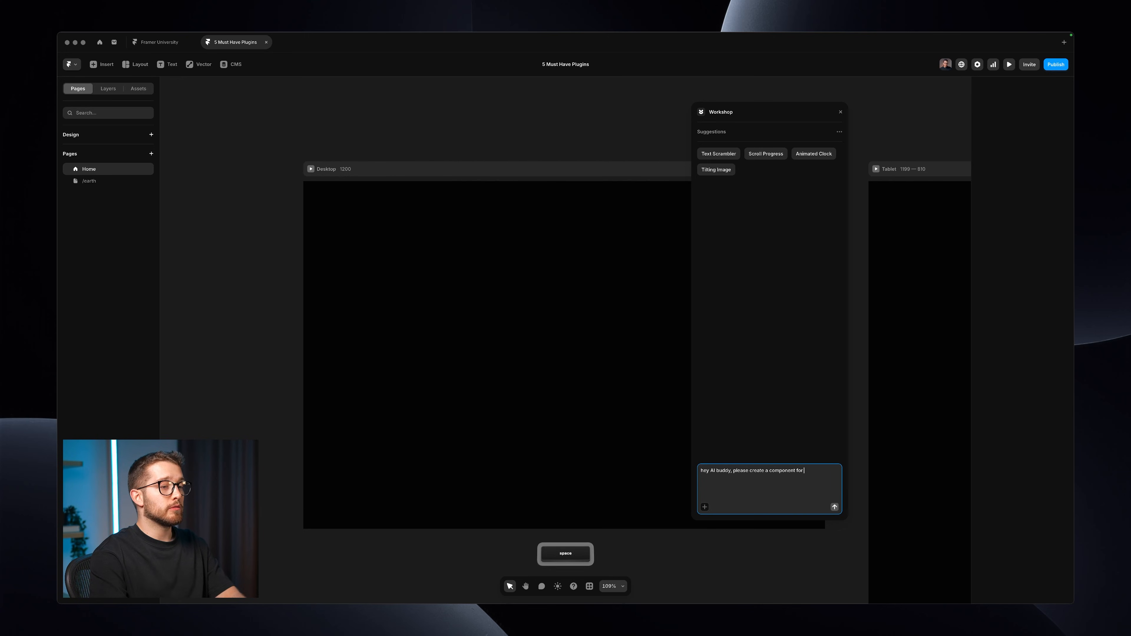
{"action": "type", "text": "me, that will help me."}
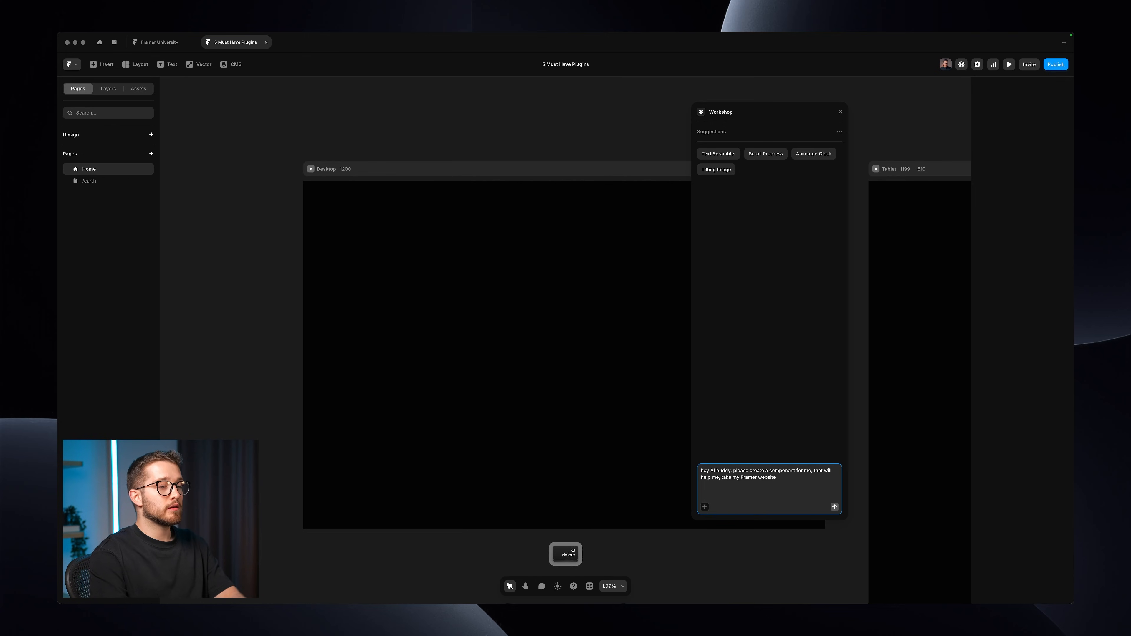
{"action": "type", "text": ". it should add sort of like a WOW o"}
{"action": "key", "text": "BackSpace"}
{"action": "type", "text": "effect to my website!!!!"}
{"action": "key", "text": "Return"}
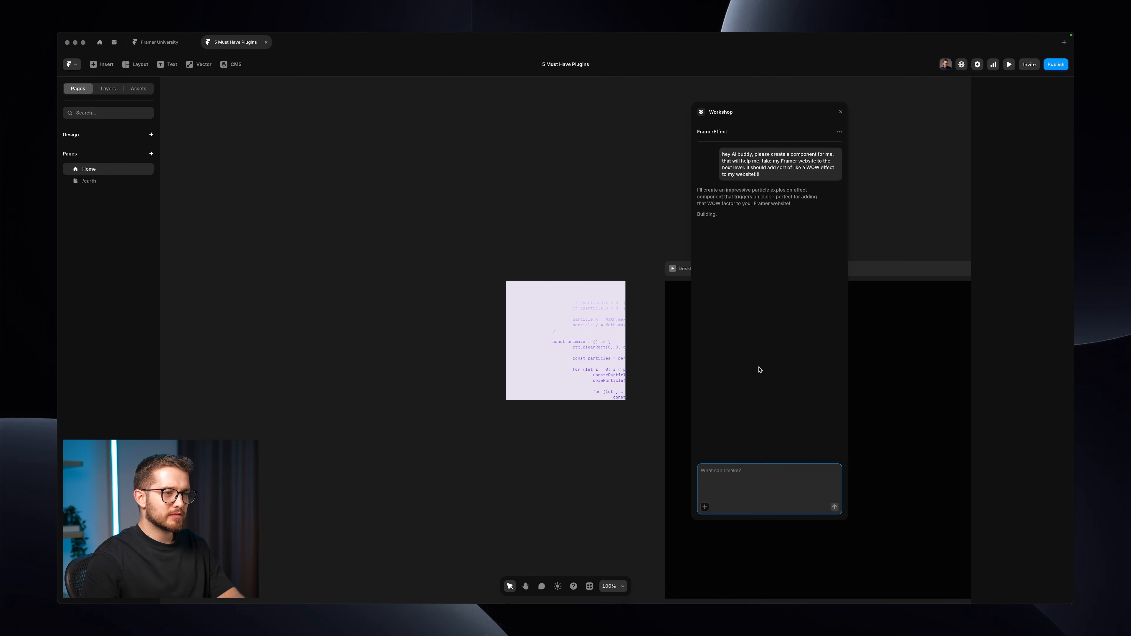
Check Workshop's AI model options and move the generated component on the canvas clear of the plugin window.
{"action": "left_click", "coordinate": [840, 134]}
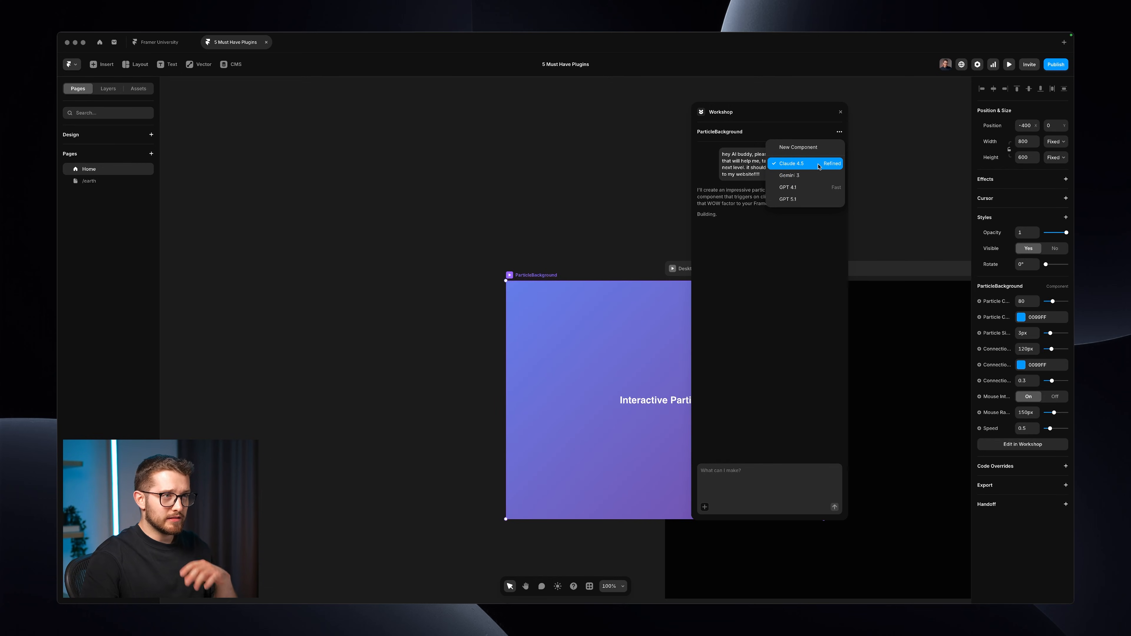
{"action": "left_click", "coordinate": [607, 324]}
{"action": "left_click_drag", "start_coordinate": [608, 323], "coordinate": [432, 300]}
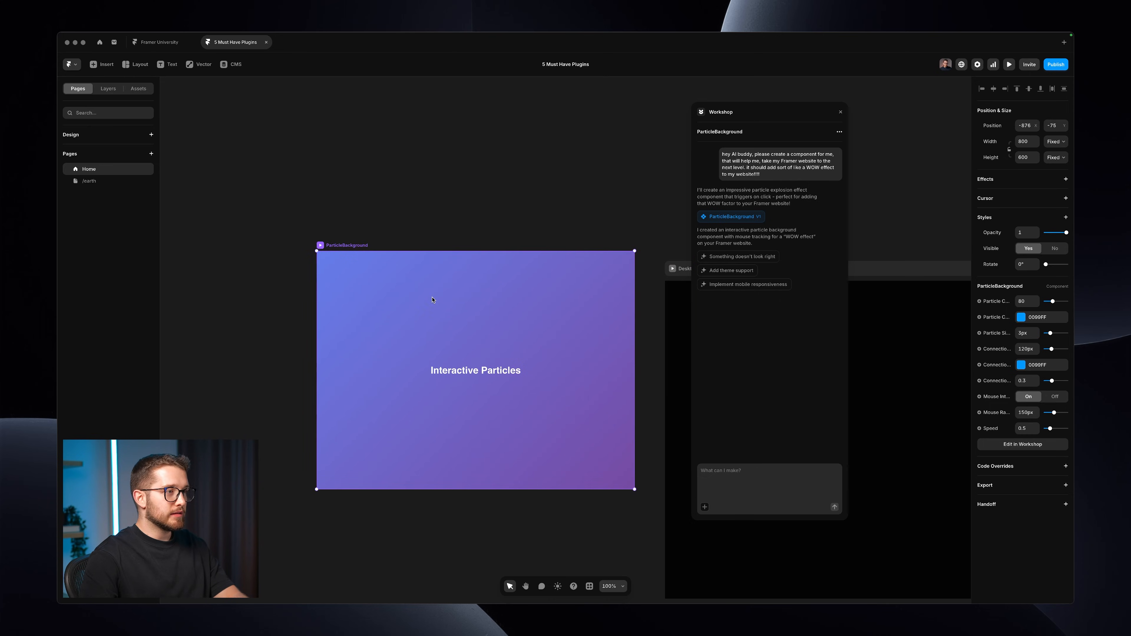
Close Workshop and transfer the generated particle component from the empty canvas into the Desktop breakpoint's Hero section.
{"action": "left_click", "coordinate": [841, 112]}
{"action": "key", "text": "ctrl+x"}
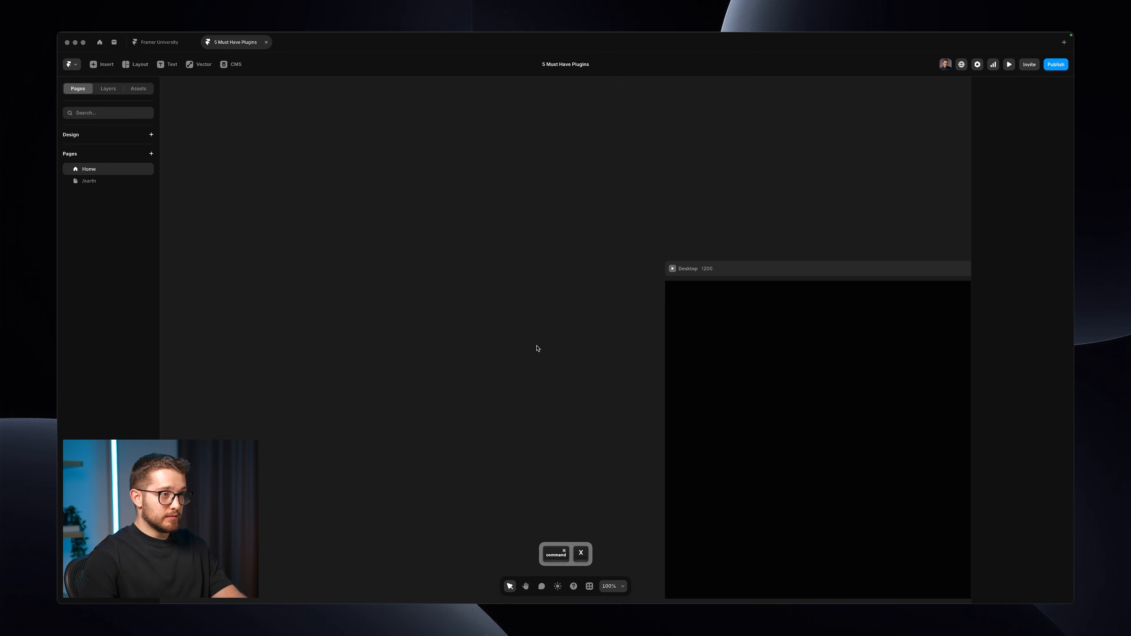
{"action": "left_click", "coordinate": [537, 349]}
{"action": "key", "text": "ctrl+v"}
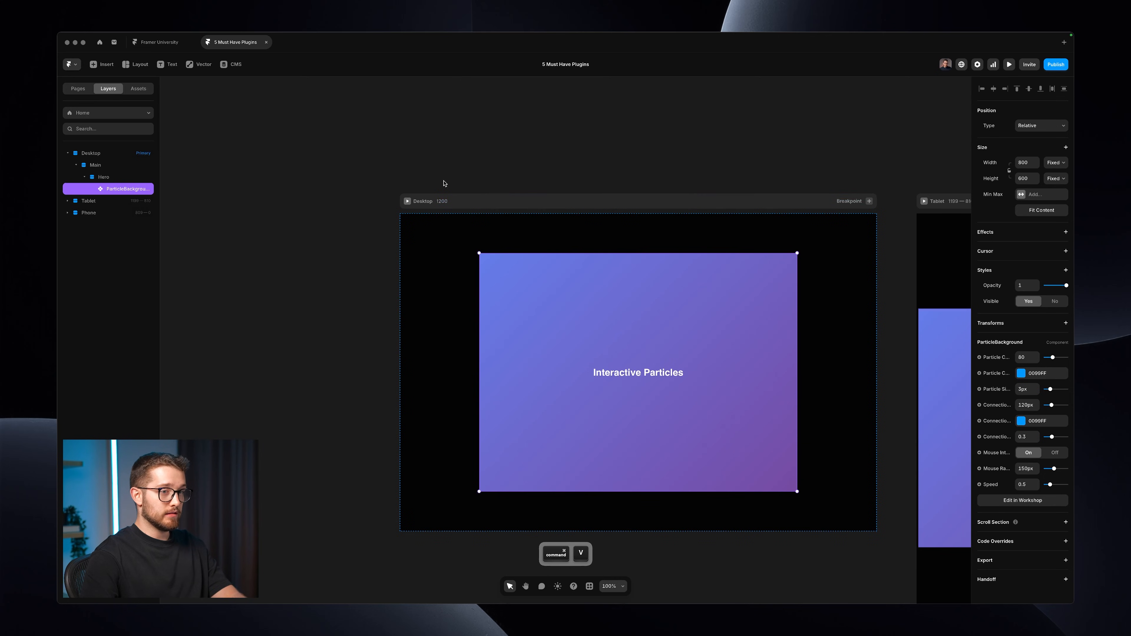
{"action": "key", "text": "super+shift+4"}
{"action": "left_click_drag", "start_coordinate": [981, 348], "coordinate": [1067, 489]}
{"action": "key", "text": "Escape"}
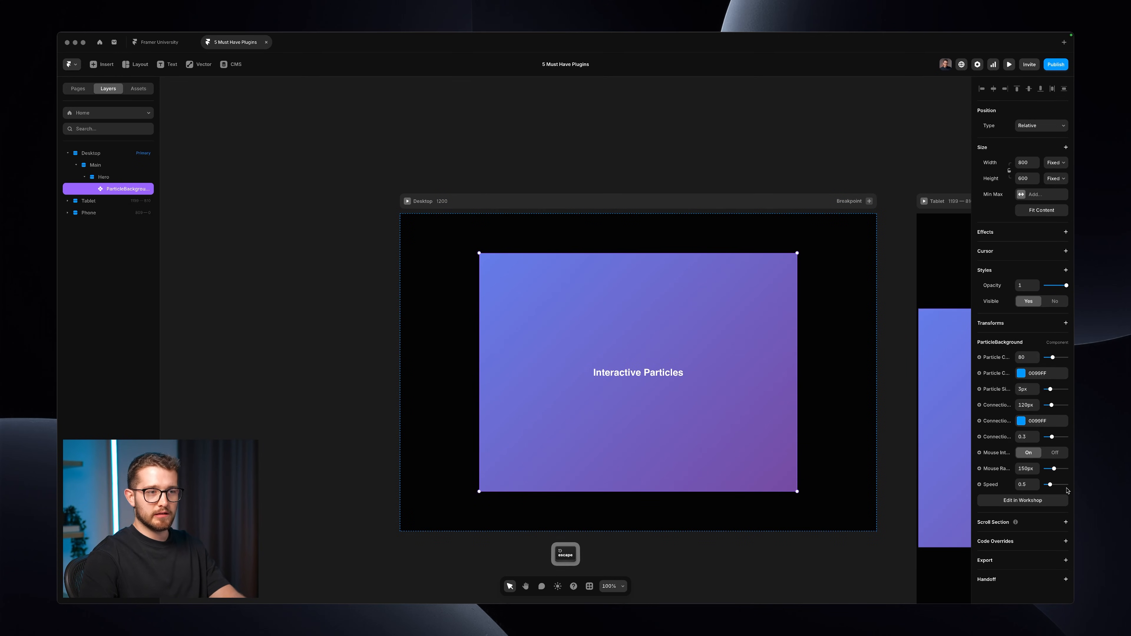
Preview the particle effect on the page, including in fullscreen, and return to the canvas.
{"action": "key", "text": "super+p"}
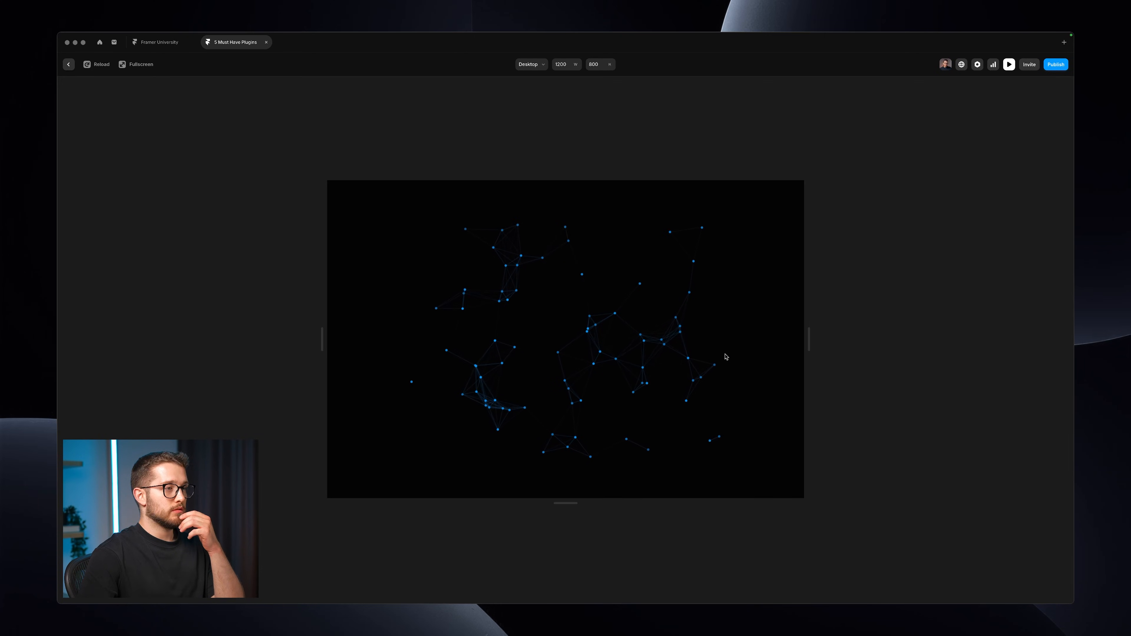
{"action": "key", "text": "Escape"}
{"action": "key", "text": "super+p"}
{"action": "key", "text": "Escape"}
{"action": "key", "text": "super+p"}
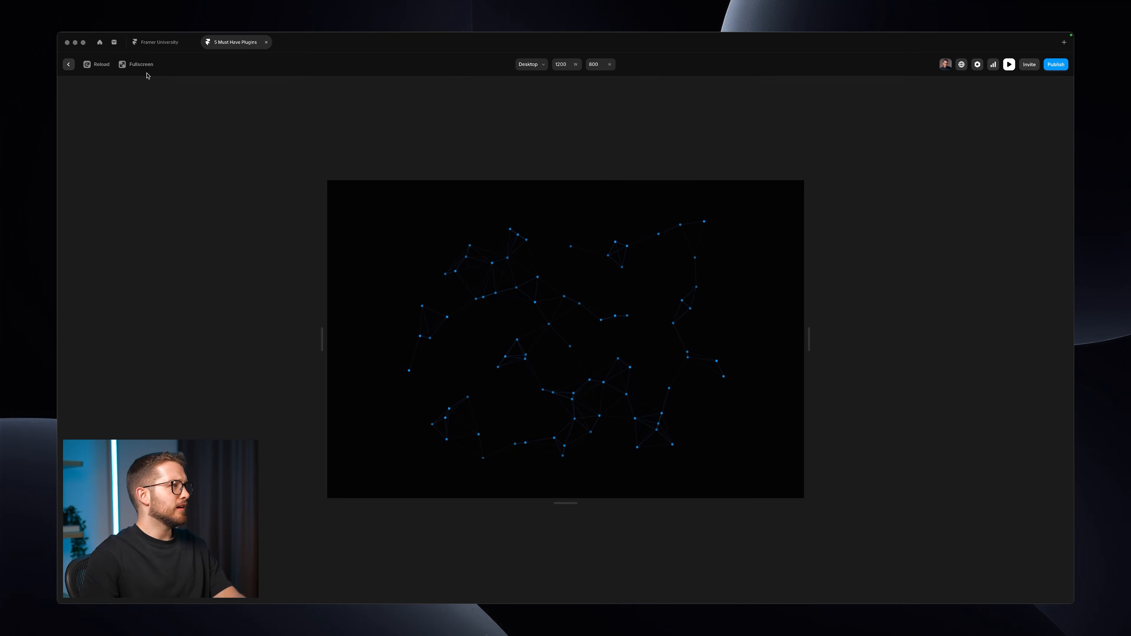
{"action": "left_click", "coordinate": [138, 64]}
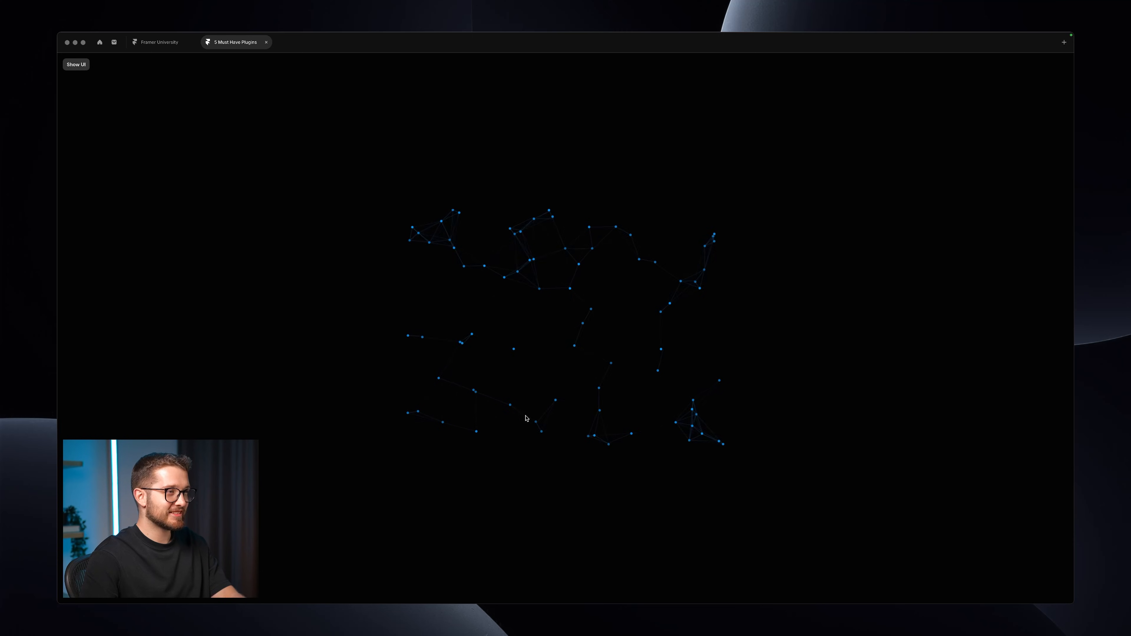
{"action": "key", "text": "Escape"}
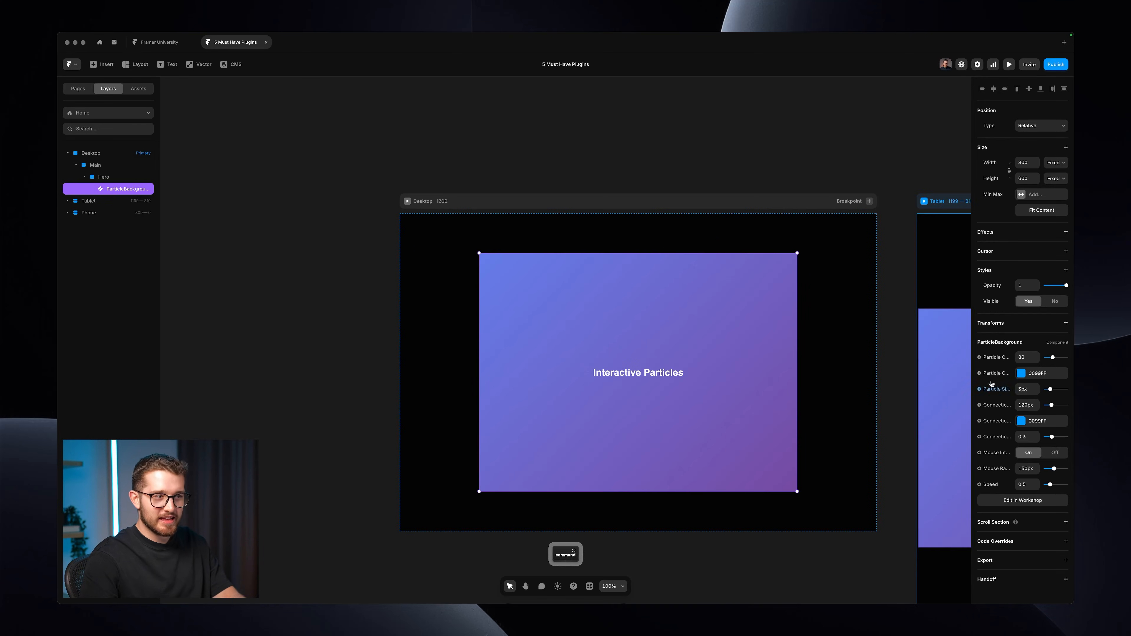
Set particle colour FF00D0, connection colour FF00E1, particle size 4.5 px, count 70, mouse radius 180 px and speed 1 on the particle component.
{"action": "left_click", "coordinate": [1016, 373]}
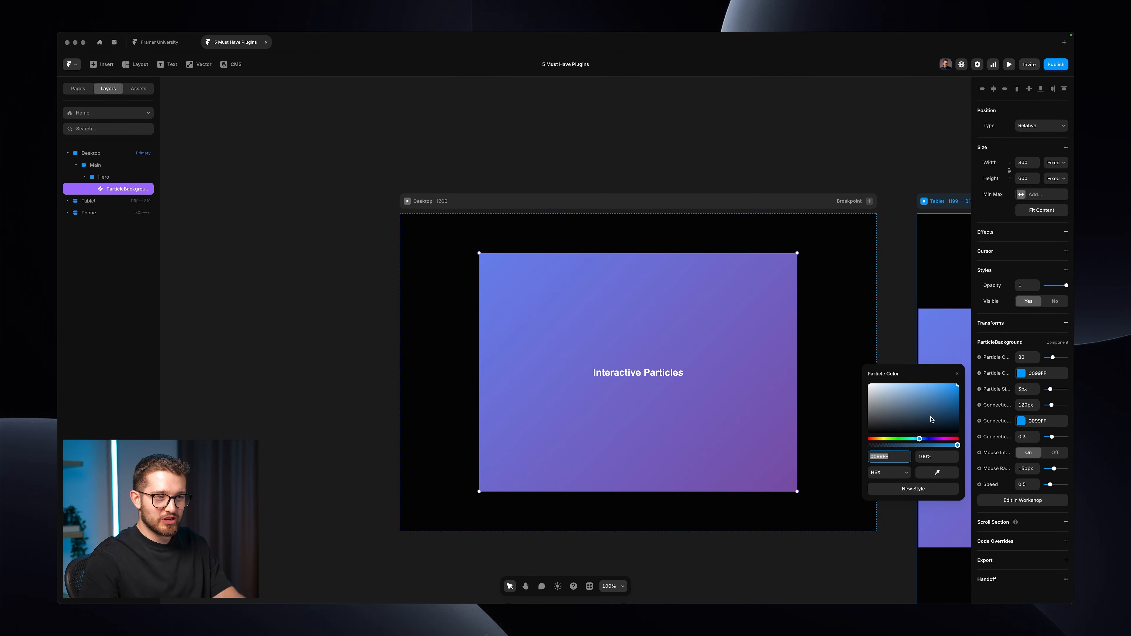
{"action": "left_click", "coordinate": [946, 440]}
{"action": "left_click", "coordinate": [1024, 420]}
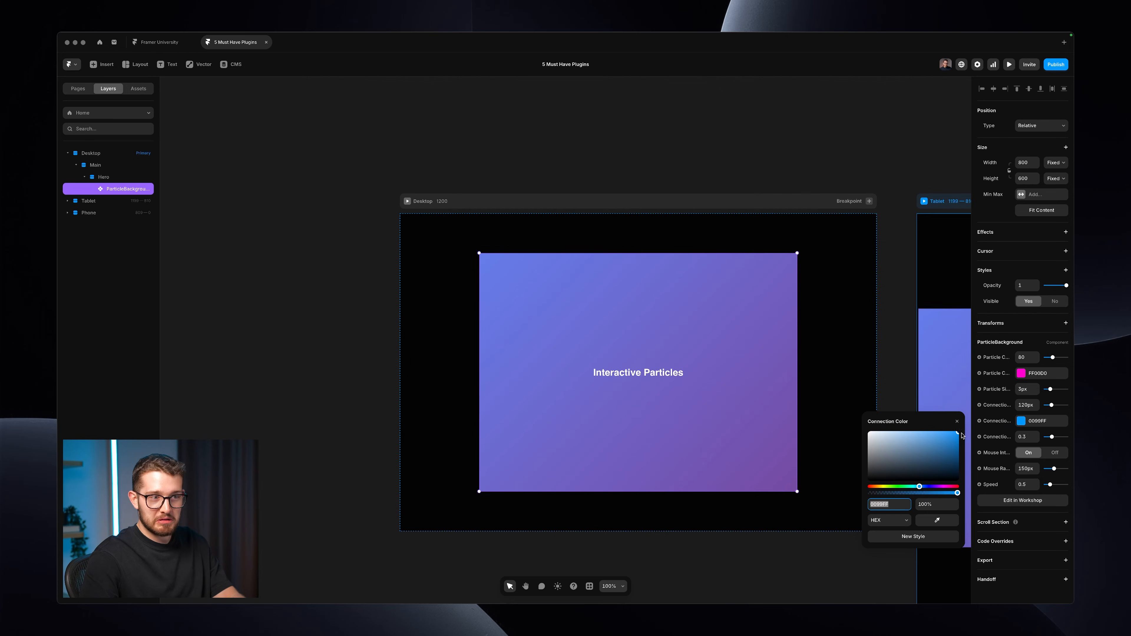
{"action": "left_click", "coordinate": [945, 486]}
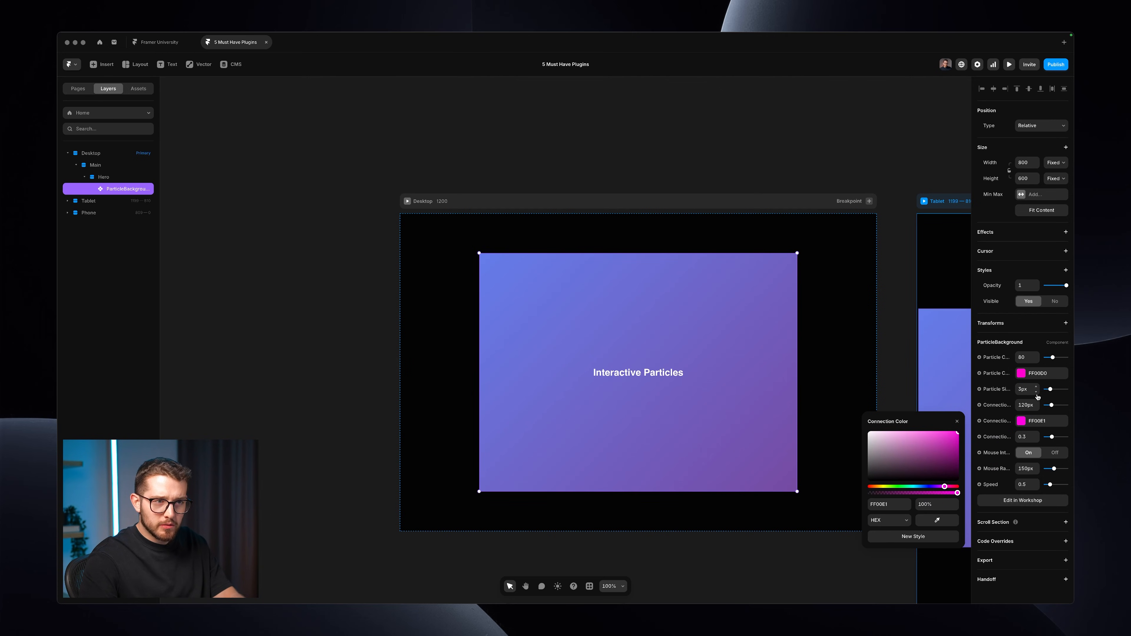
{"action": "left_click_drag", "start_coordinate": [1050, 389], "coordinate": [1054, 391]}
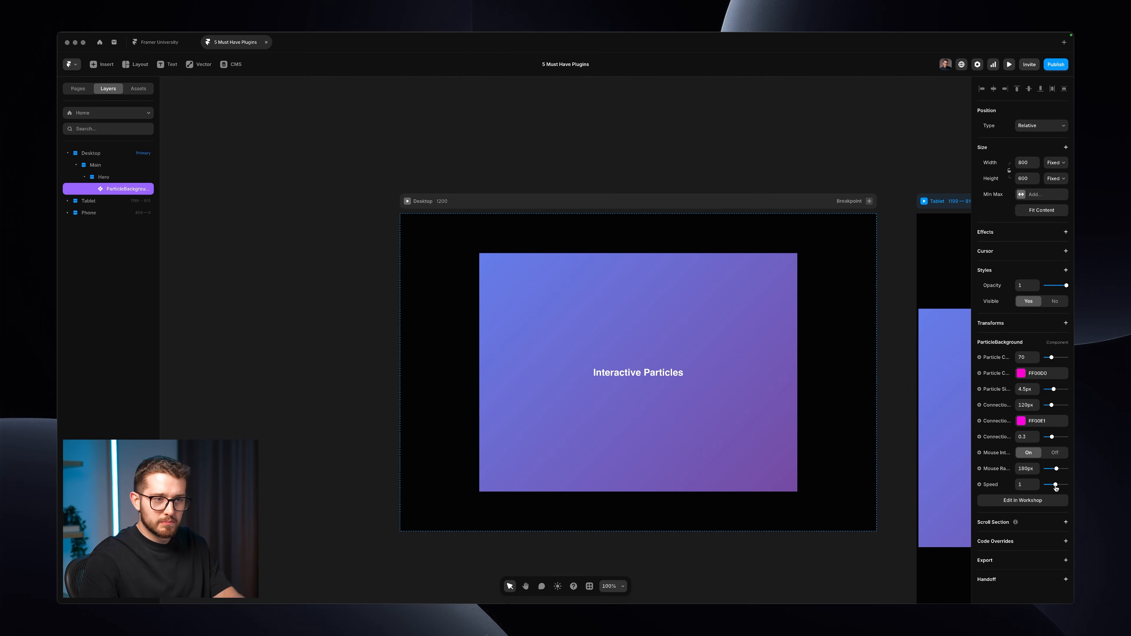
{"action": "key", "text": "super+backslash"}
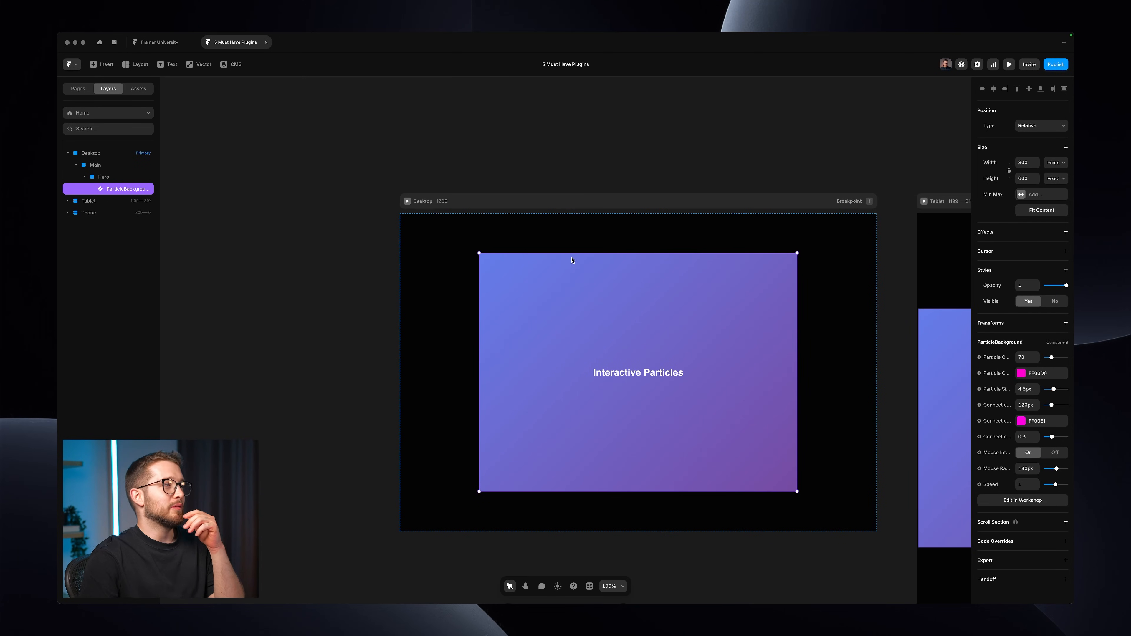
Open the /earth page, show the project assets and check which text styles can be created manually.
{"action": "left_click", "coordinate": [78, 89]}
{"action": "left_click", "coordinate": [110, 180]}
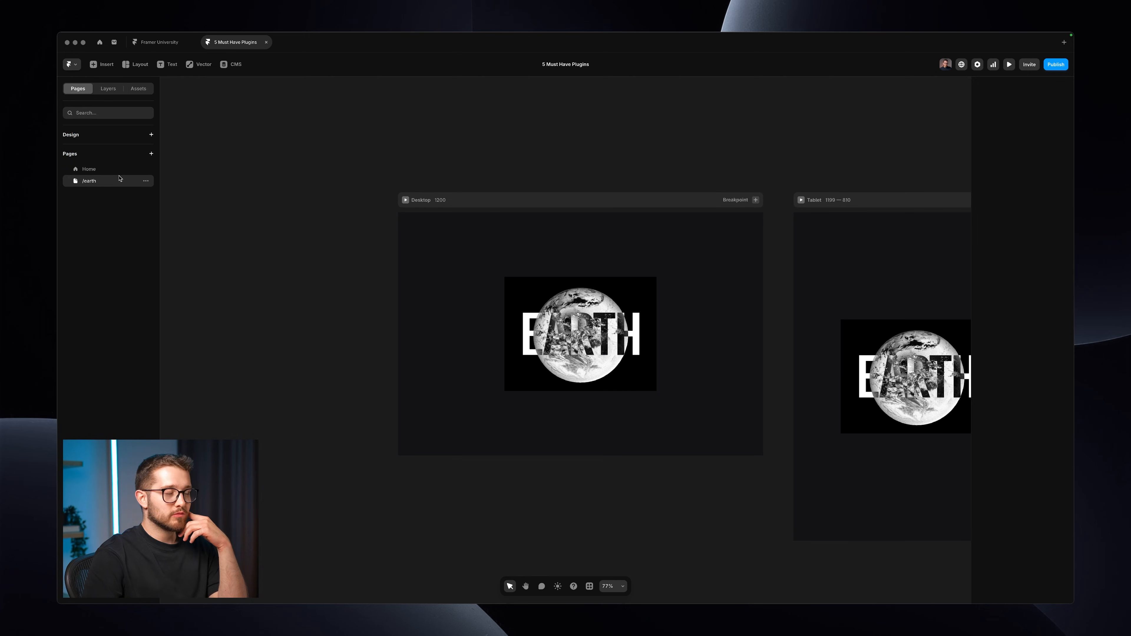
{"action": "left_click", "coordinate": [134, 90]}
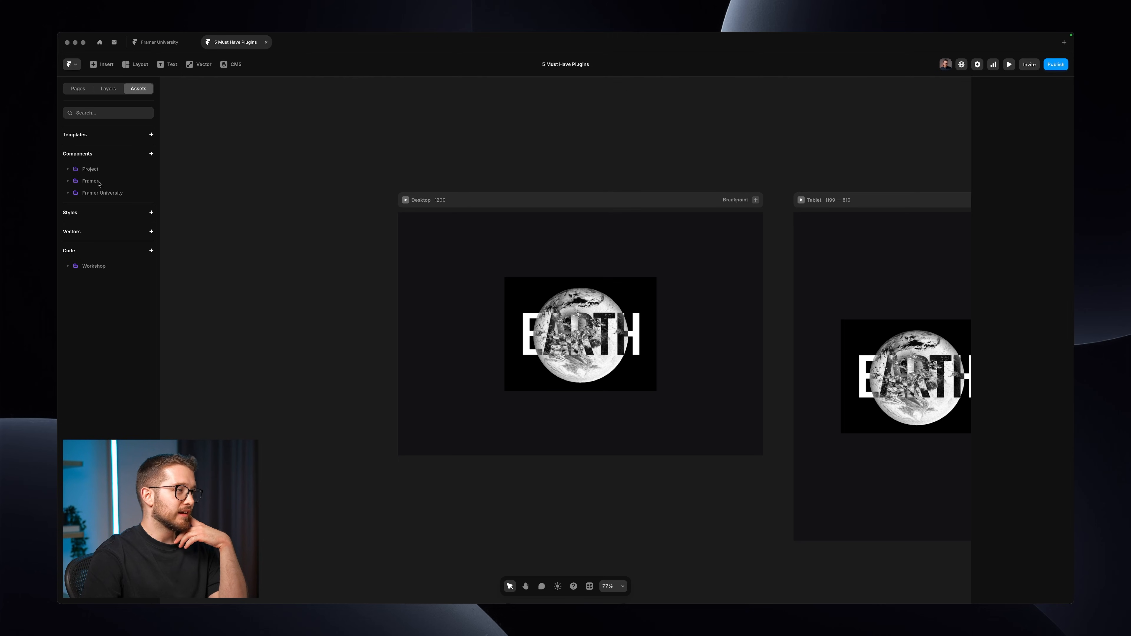
{"action": "right_click", "coordinate": [83, 214]}
{"action": "mouse_move", "coordinate": [95, 220]}
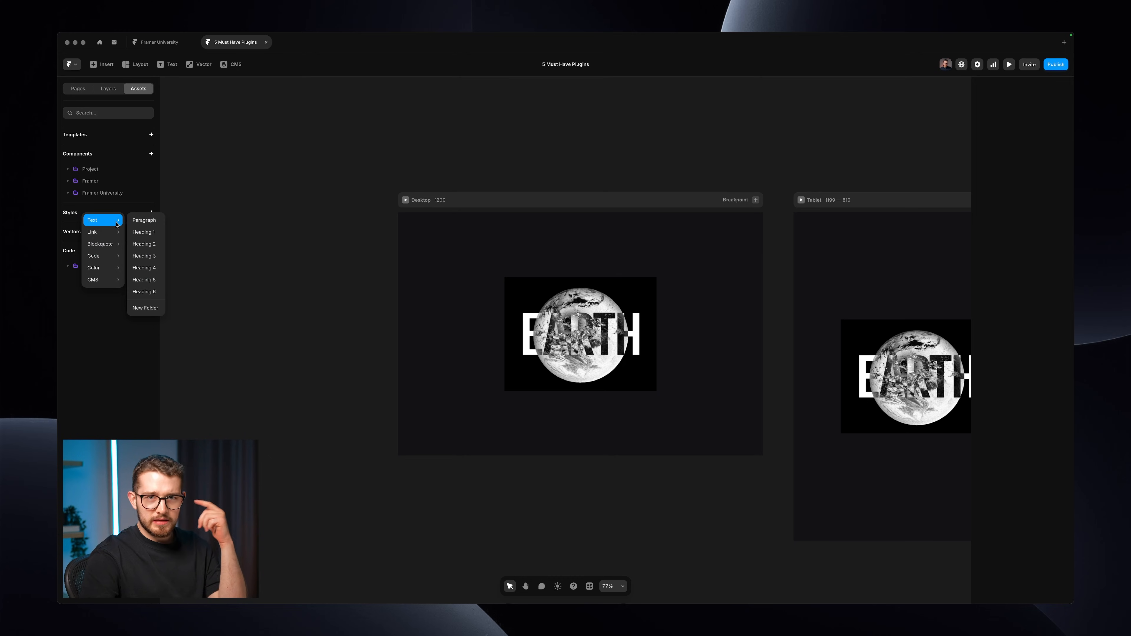
{"action": "left_click", "coordinate": [306, 199]}
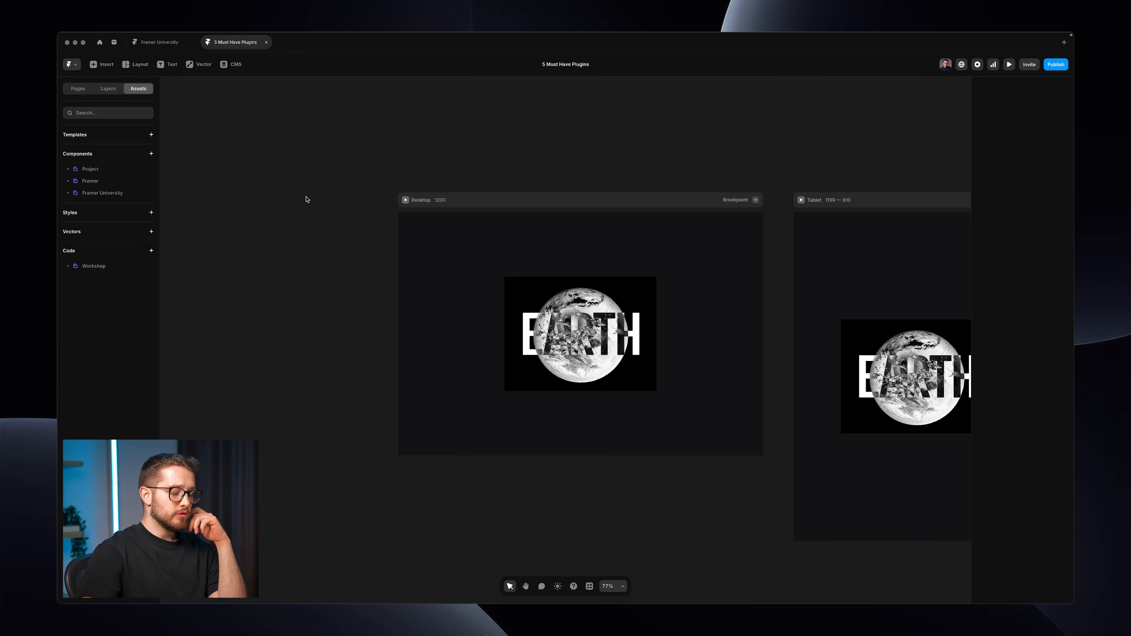
Search the plugins for "Typescale", launch Typescale Generator and move its window over the middle of the canvas.
{"action": "key", "text": "super+k"}
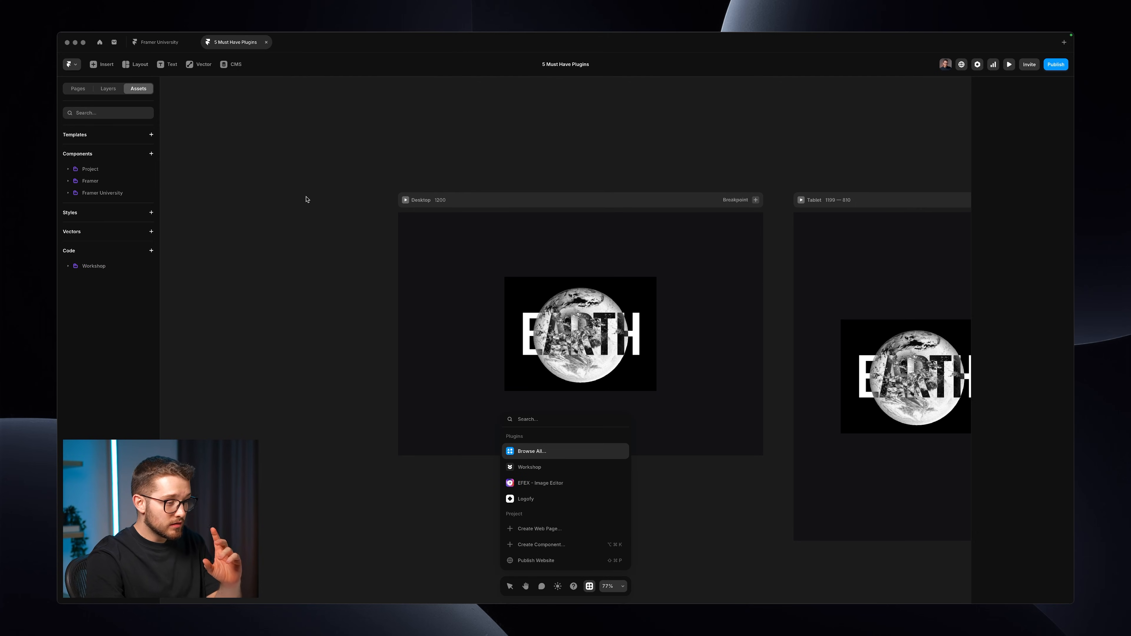
{"action": "type", "text": "Type"}
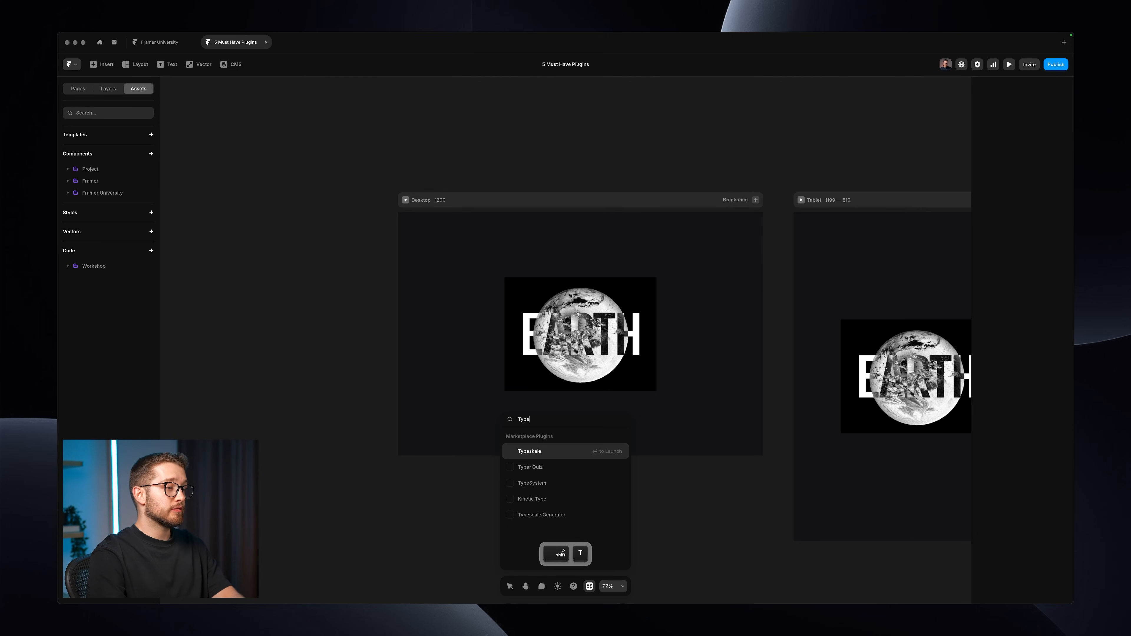
{"action": "type", "text": "scale"}
{"action": "key", "text": "Return"}
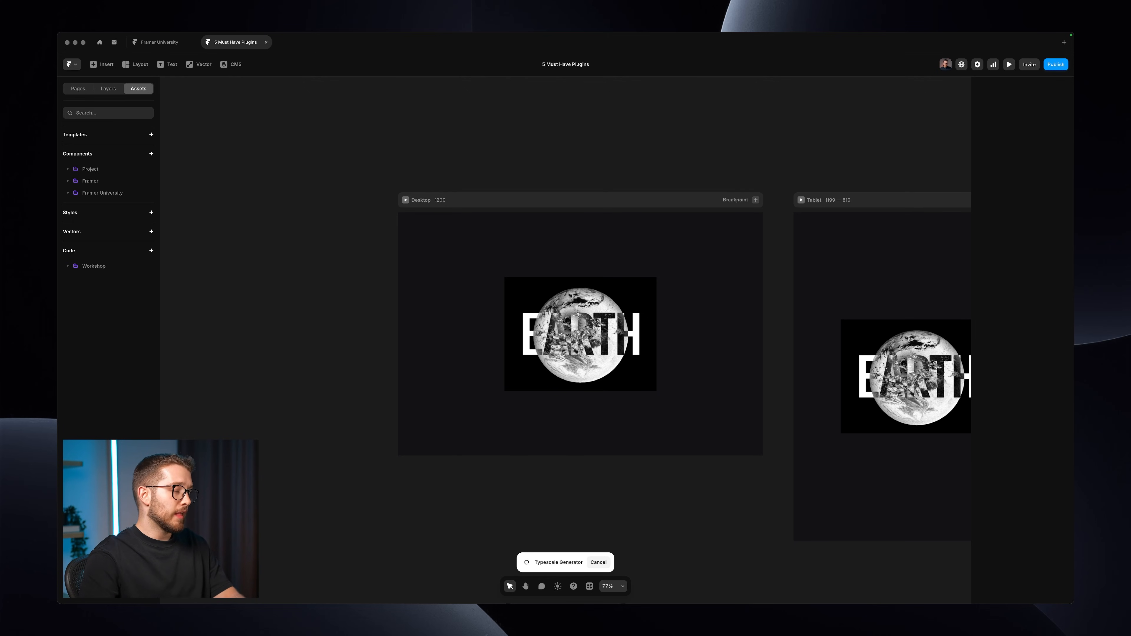
{"action": "left_click_drag", "start_coordinate": [241, 92], "coordinate": [514, 120]}
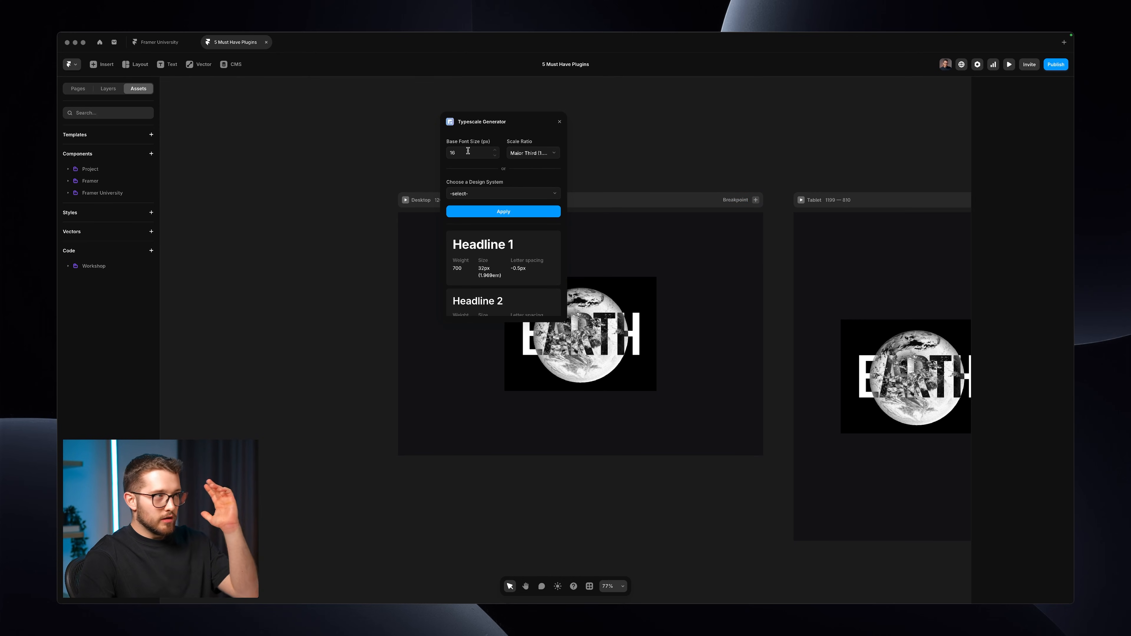
Set the base font size of the type scale to 14 px.
{"action": "type", "text": "14"}
{"action": "key", "text": "BackSpace"}
{"action": "key", "text": "BackSpace"}
{"action": "key", "text": "BackSpace"}
{"action": "key", "text": "BackSpace"}
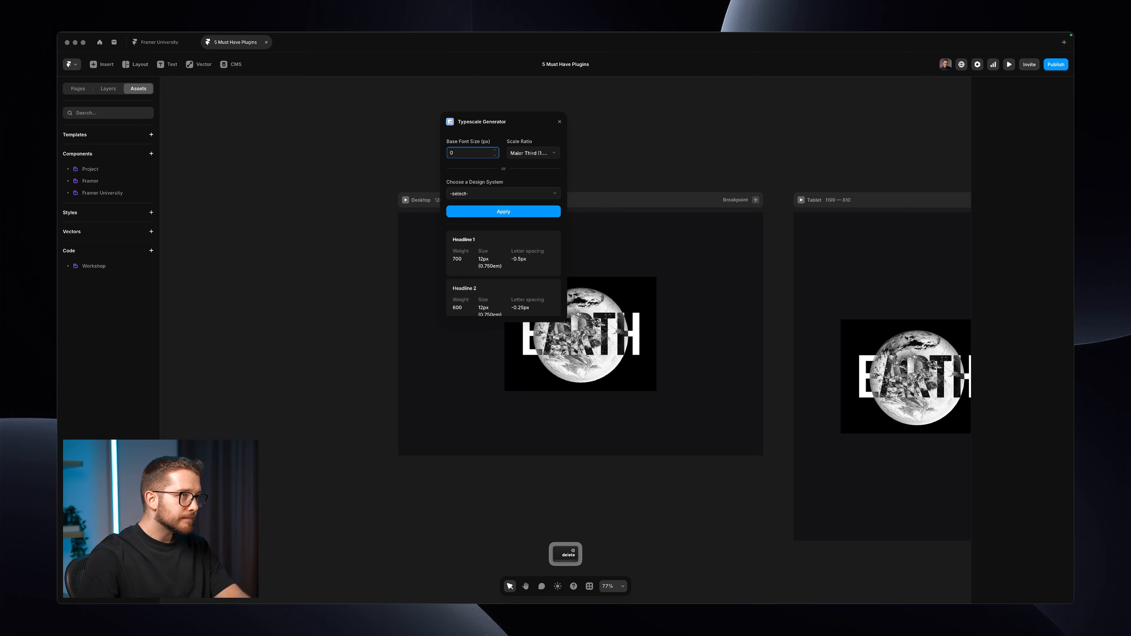
{"action": "key", "text": "Up"}
{"action": "key", "text": "Up"}
{"action": "key", "text": "Up"}
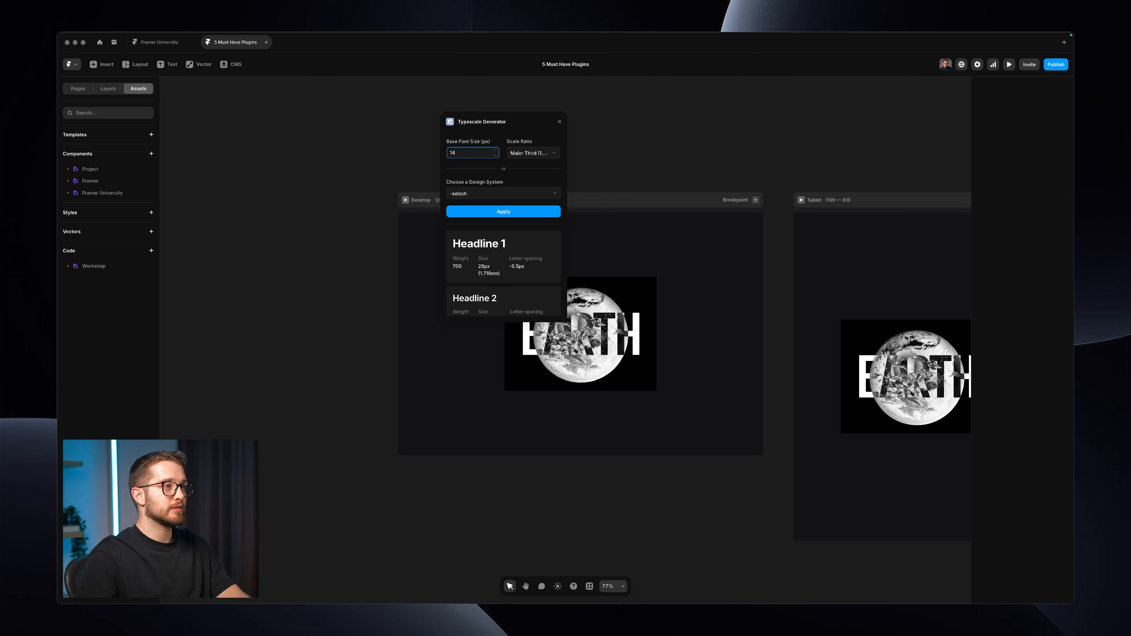
Examine the available scale ratios and the list of predefined design systems in Typescale Generator.
{"action": "left_click", "coordinate": [526, 152]}
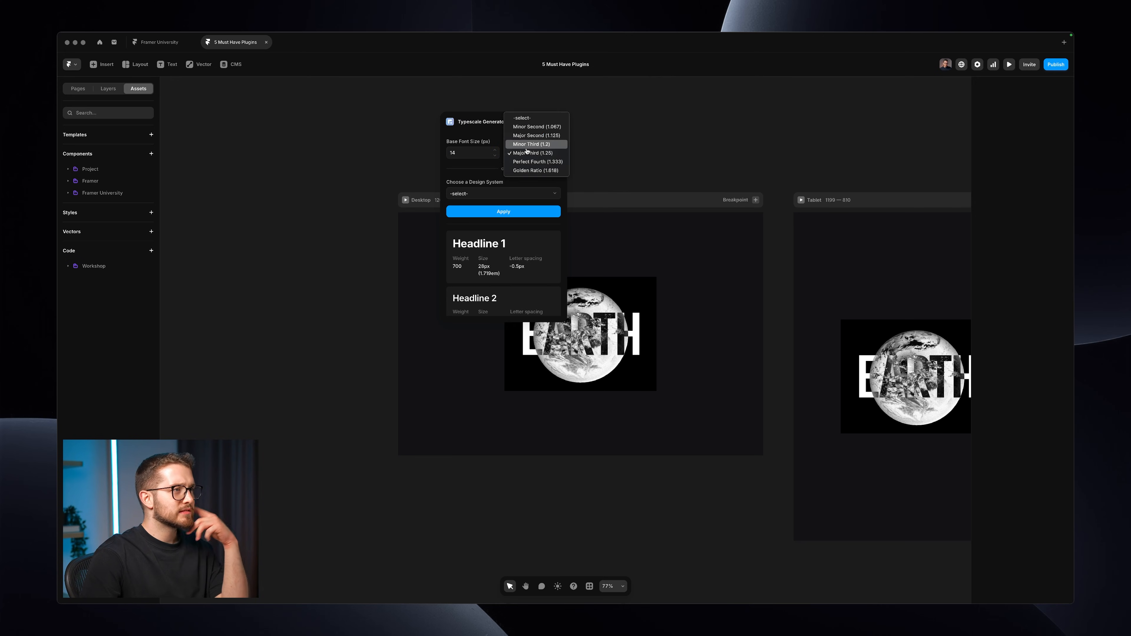
{"action": "left_click", "coordinate": [496, 135]}
{"action": "left_click", "coordinate": [523, 153]}
{"action": "left_click", "coordinate": [527, 154]}
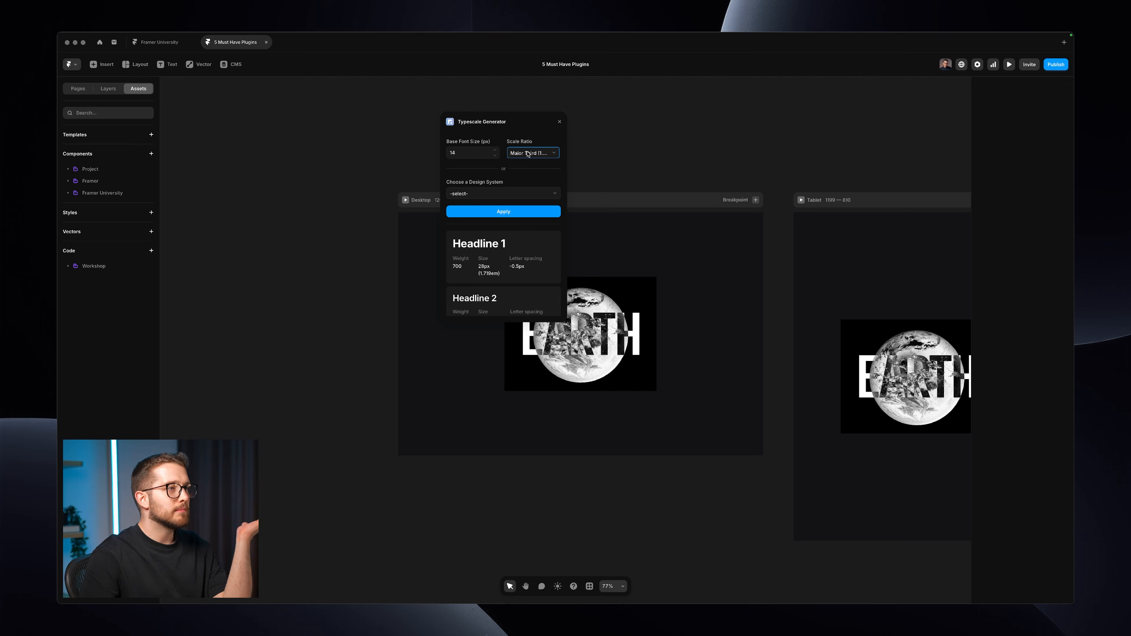
{"action": "left_click", "coordinate": [491, 193]}
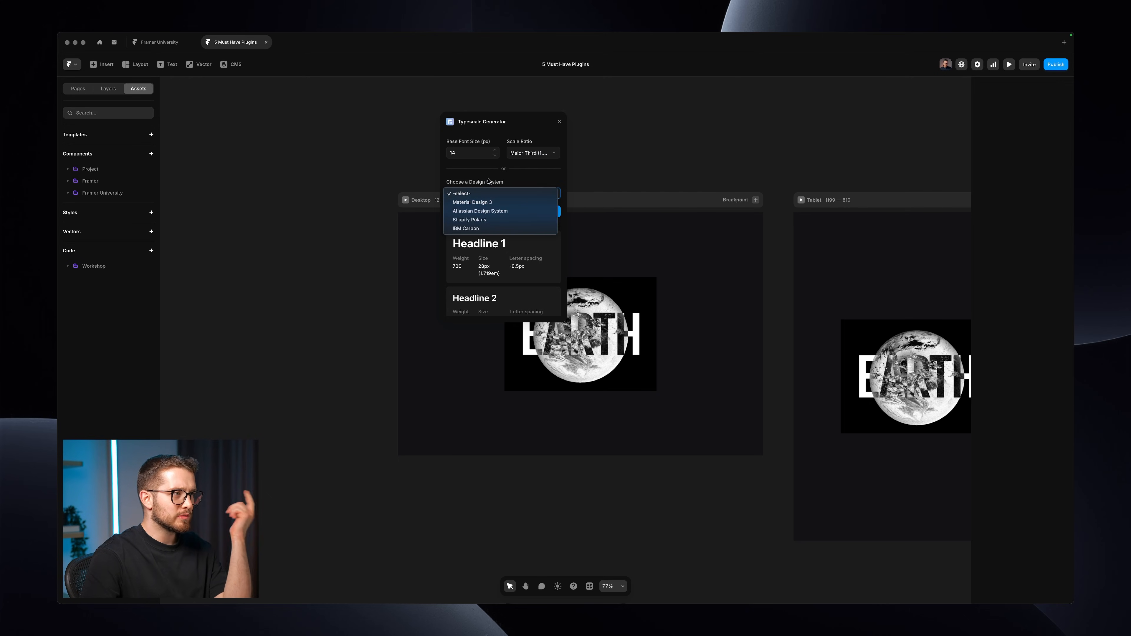
Generate the project's text styles from the 14 px Major Third type scale without choosing a predefined design system.
{"action": "left_click", "coordinate": [496, 181]}
{"action": "scroll", "coordinate": [500, 262], "scroll_direction": "down", "scroll_amount": 10}
{"action": "scroll", "coordinate": [500, 261], "scroll_direction": "up", "scroll_amount": 10}
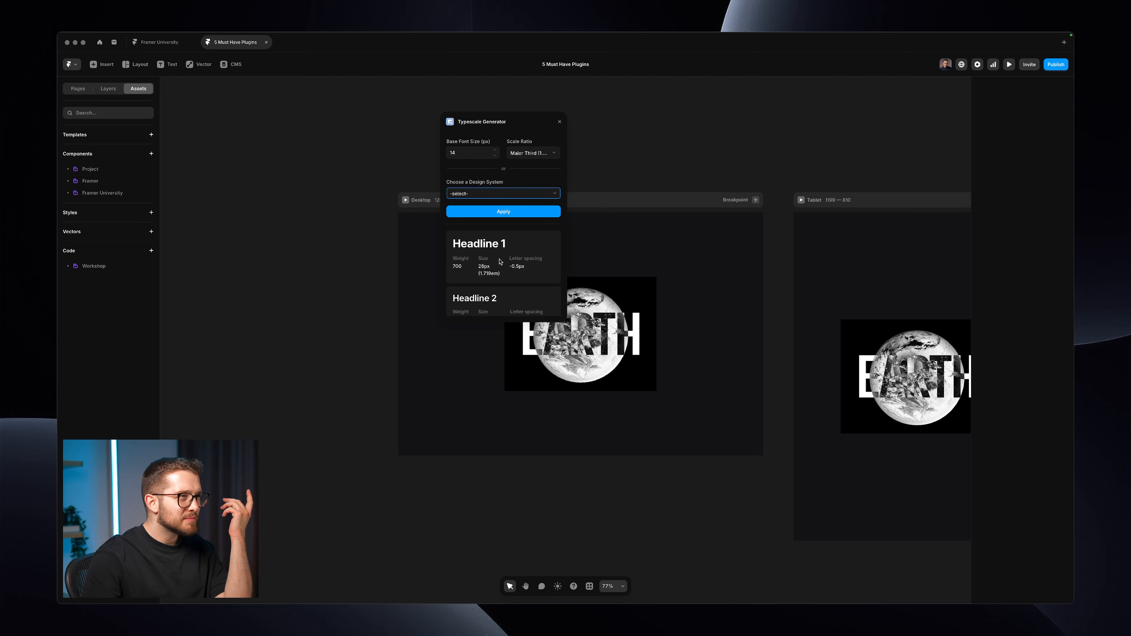
{"action": "left_click", "coordinate": [514, 213]}
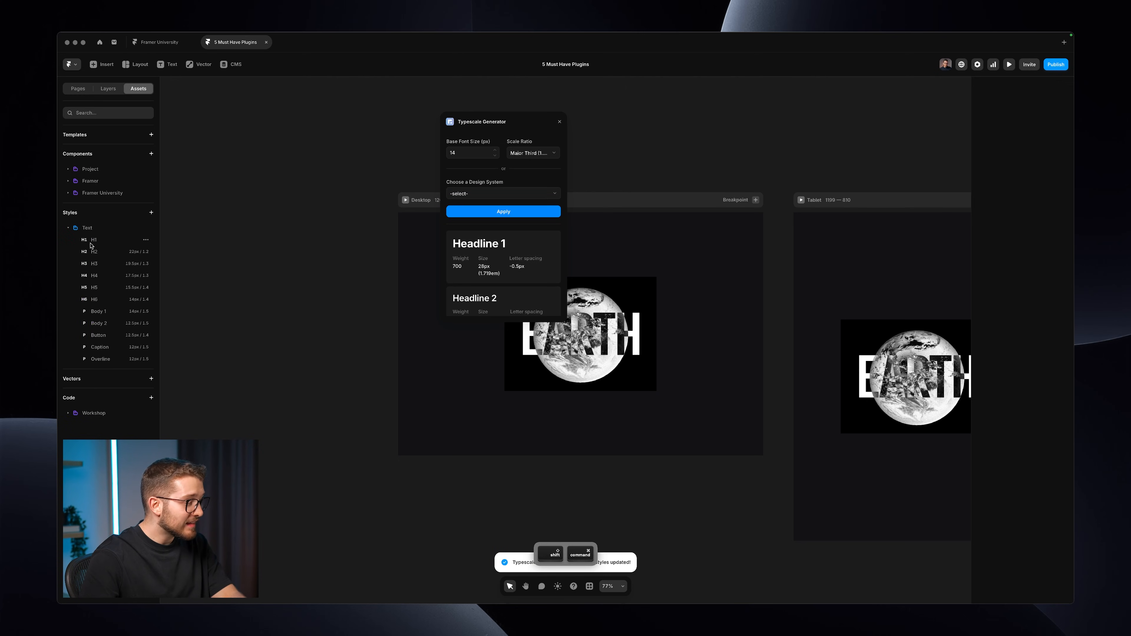
{"action": "key", "text": "super+shift+4"}
{"action": "left_click_drag", "start_coordinate": [72, 235], "coordinate": [156, 355]}
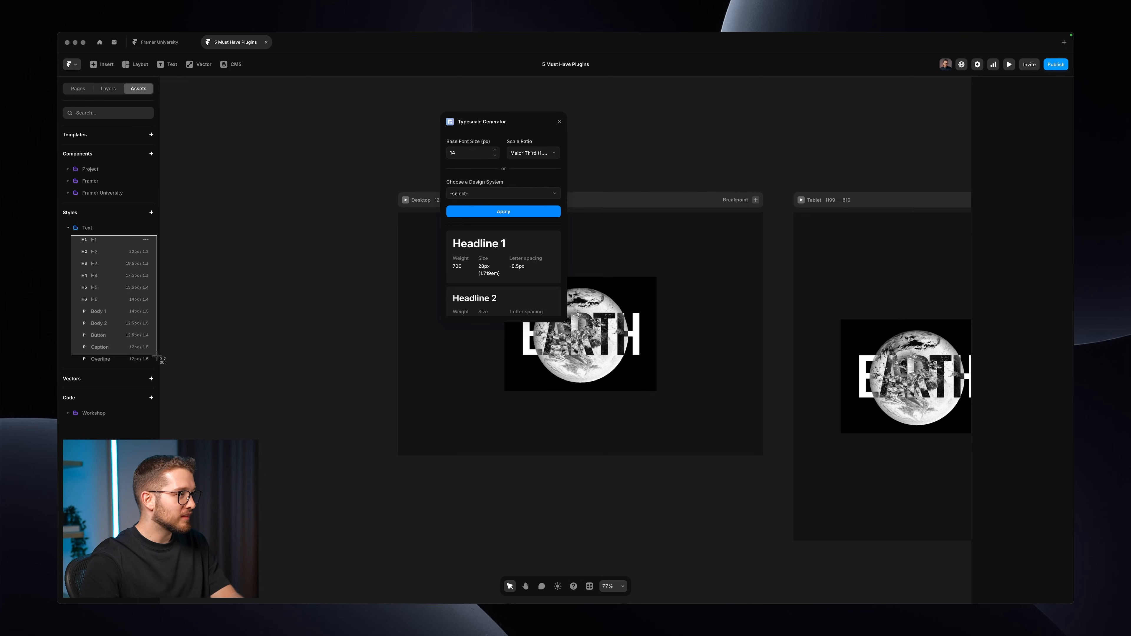
{"action": "key", "text": "Escape"}
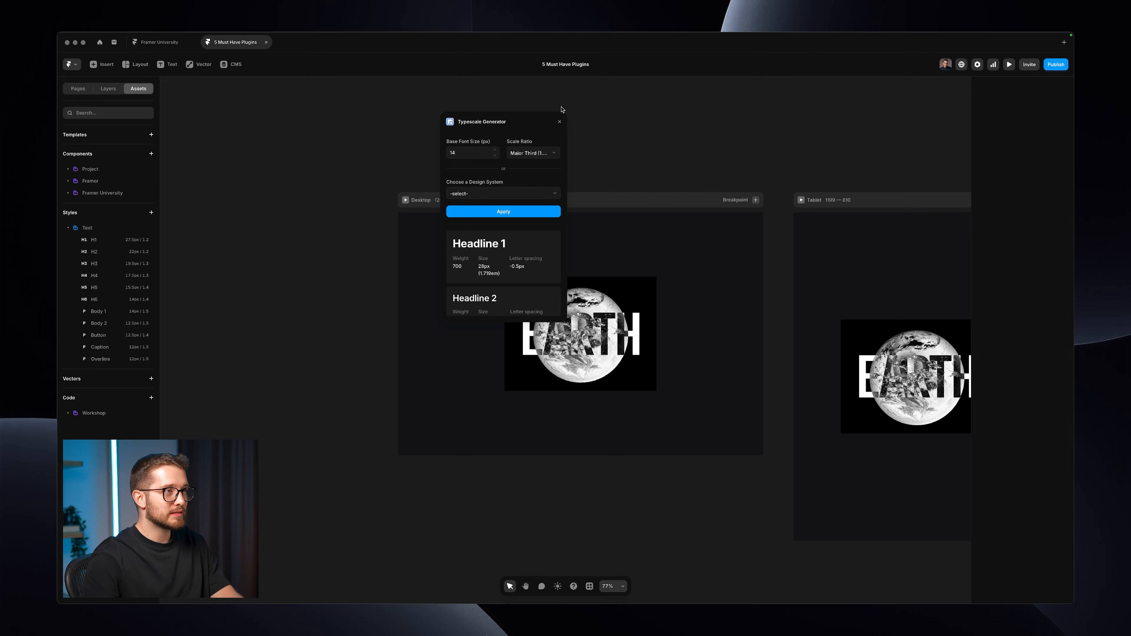
Close Typescale Generator and check the settings of the generated H1 text style.
{"action": "left_click", "coordinate": [561, 122]}
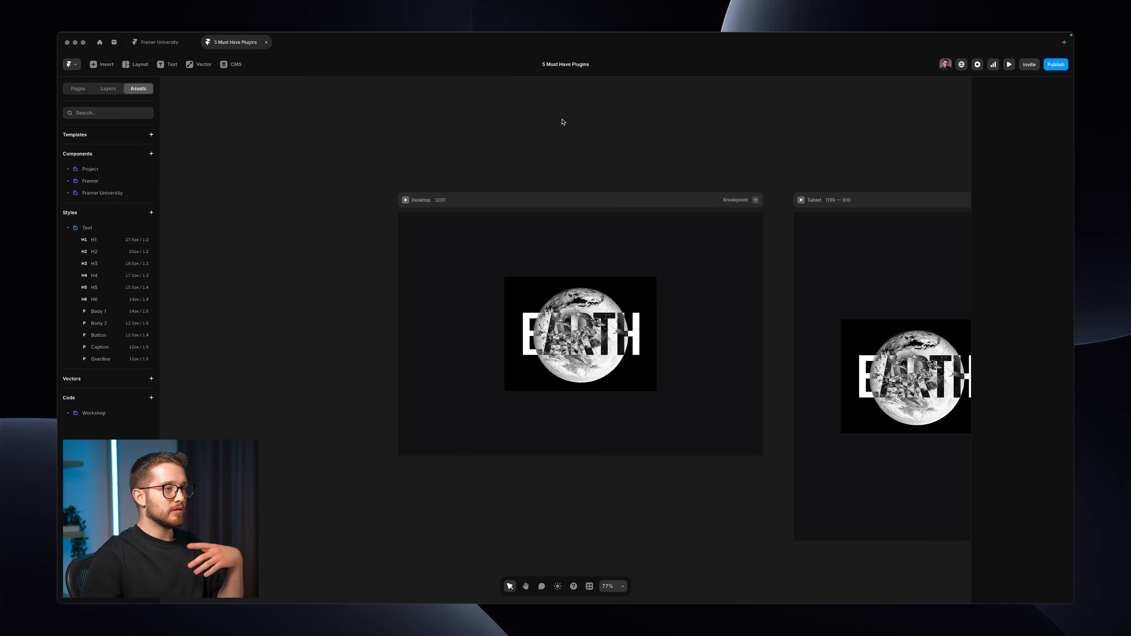
{"action": "left_click", "coordinate": [119, 241]}
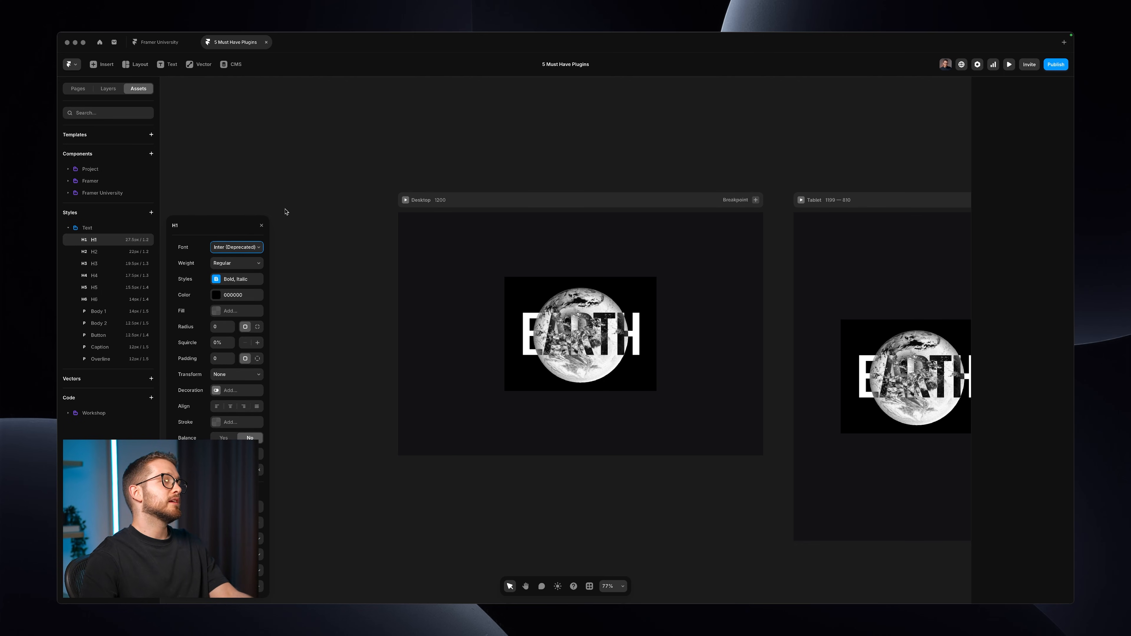
{"action": "left_click", "coordinate": [263, 226]}
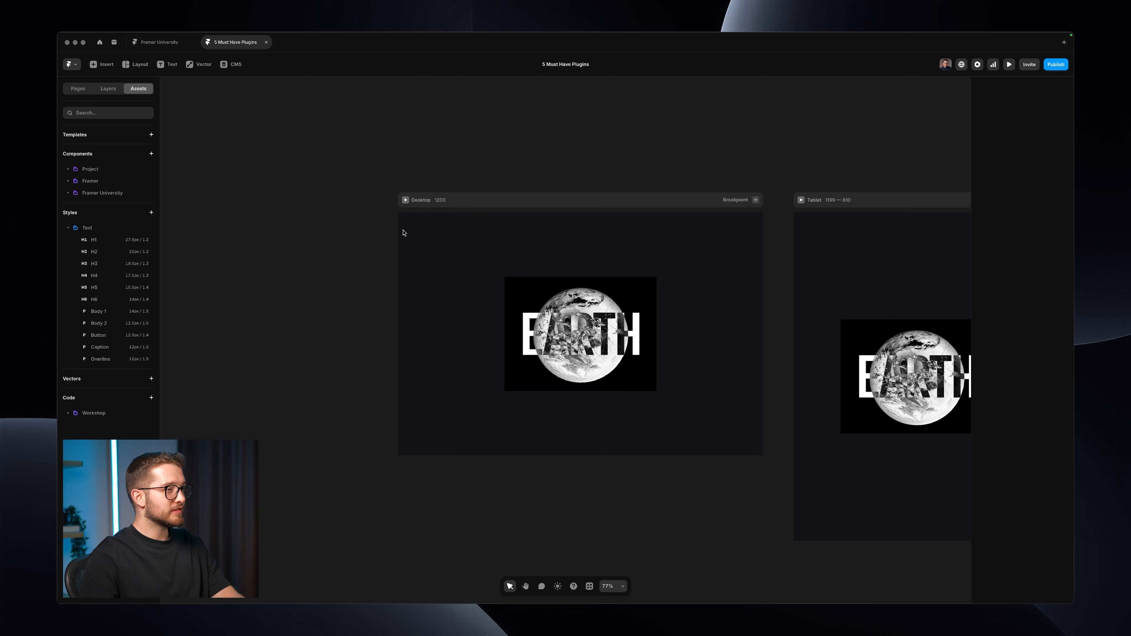
Select the Earth image in the Desktop hero and launch the EFEX - Image Editor plugin on it, shifting its window slightly.
{"action": "left_click", "coordinate": [610, 356], "text": "super"}
{"action": "scroll", "coordinate": [611, 357], "scroll_direction": "up", "scroll_amount": 5}
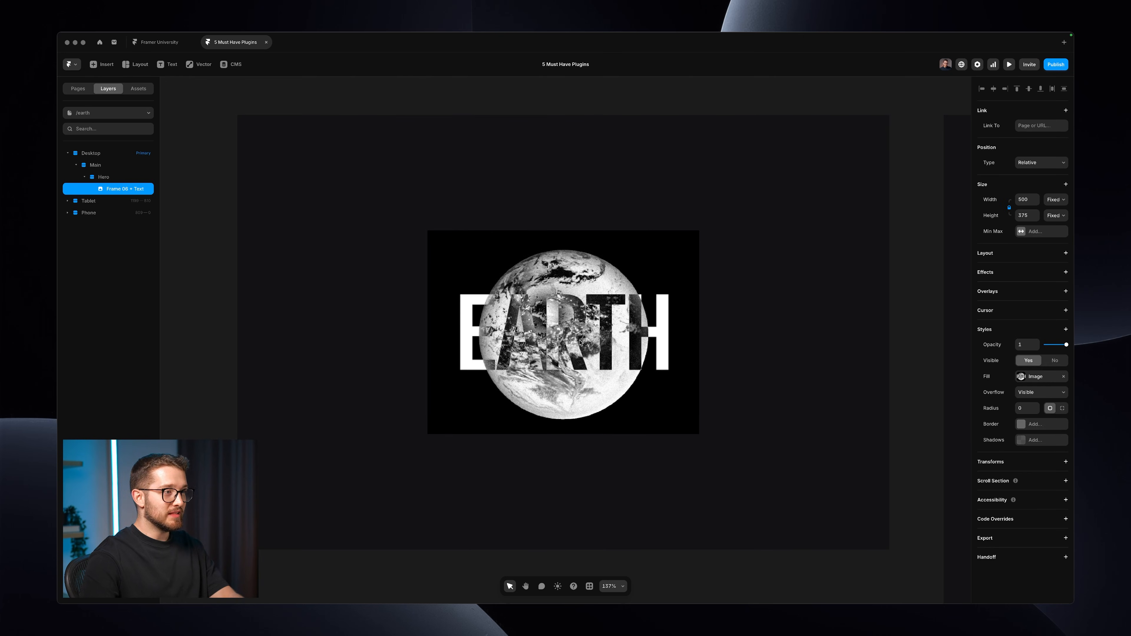
{"action": "scroll", "coordinate": [579, 343], "scroll_direction": "up", "scroll_amount": 4}
{"action": "scroll", "coordinate": [568, 341], "scroll_direction": "up", "scroll_amount": 6}
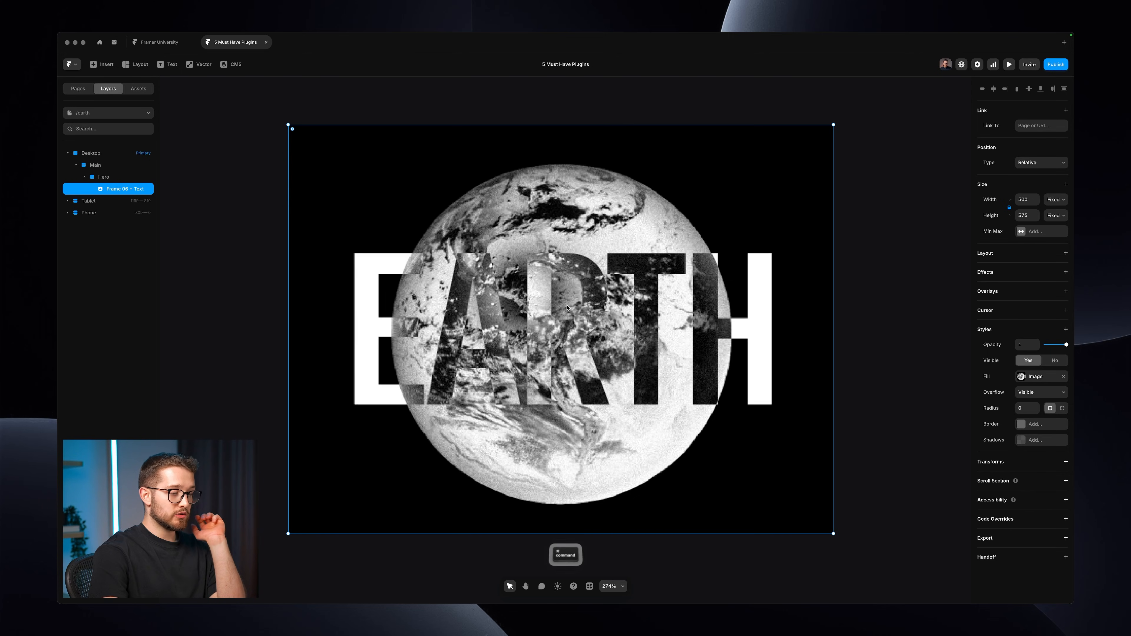
{"action": "key", "text": "super+k"}
{"action": "type", "text": "EFEX"}
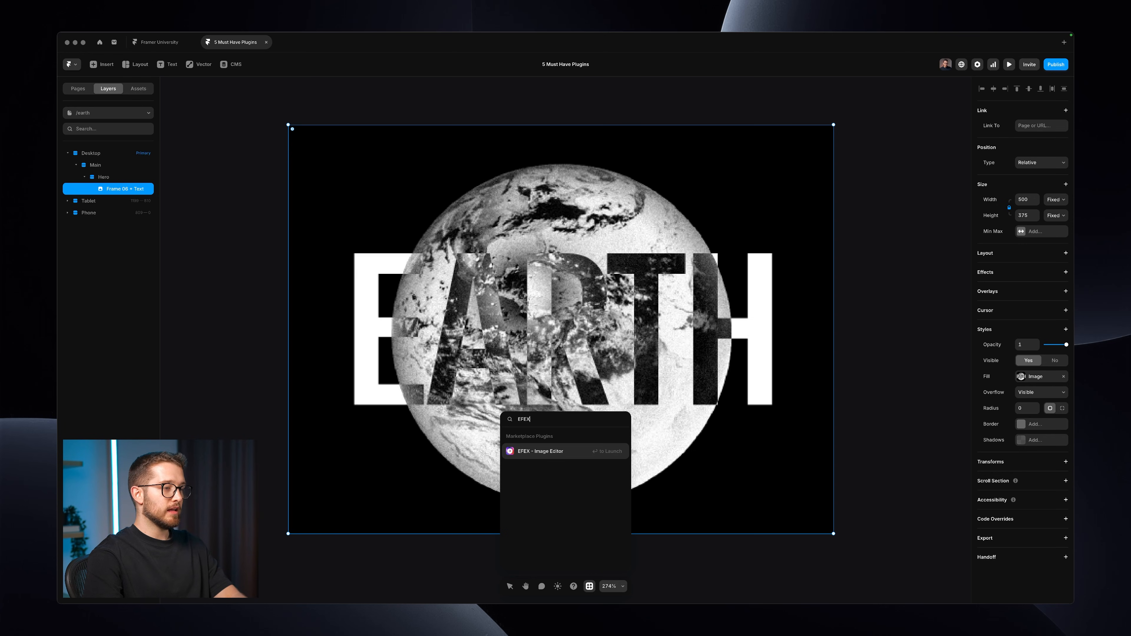
{"action": "key", "text": "Return"}
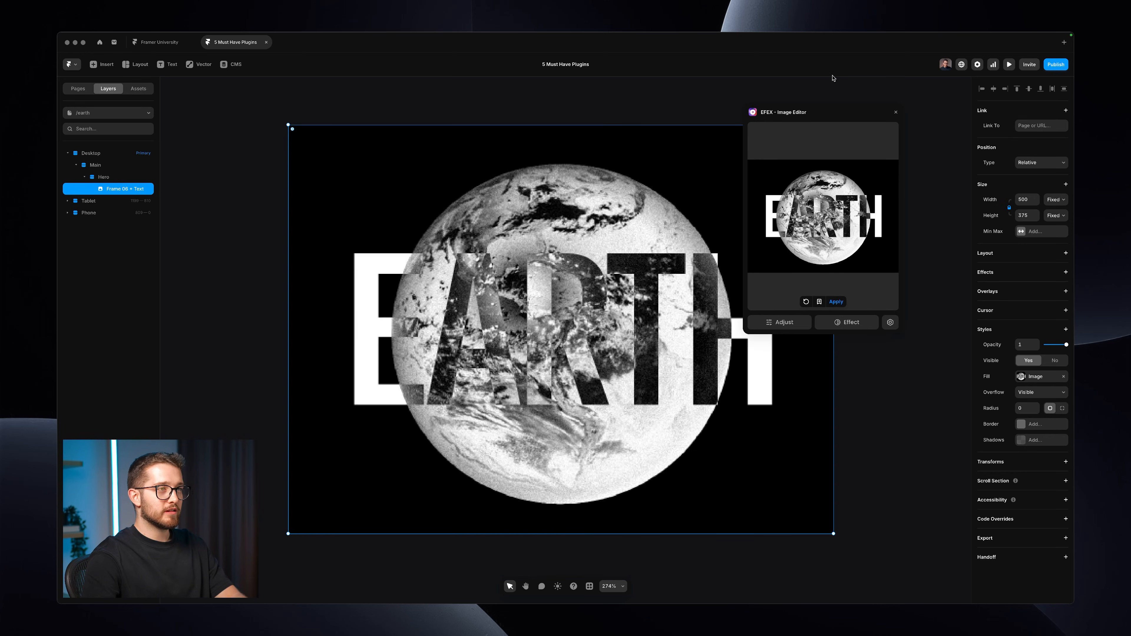
{"action": "mouse_move", "coordinate": [810, 111]}
{"action": "left_mouse_down"}
{"action": "mouse_move", "coordinate": [816, 122]}
{"action": "mouse_move", "coordinate": [805, 106]}
{"action": "left_mouse_up"}
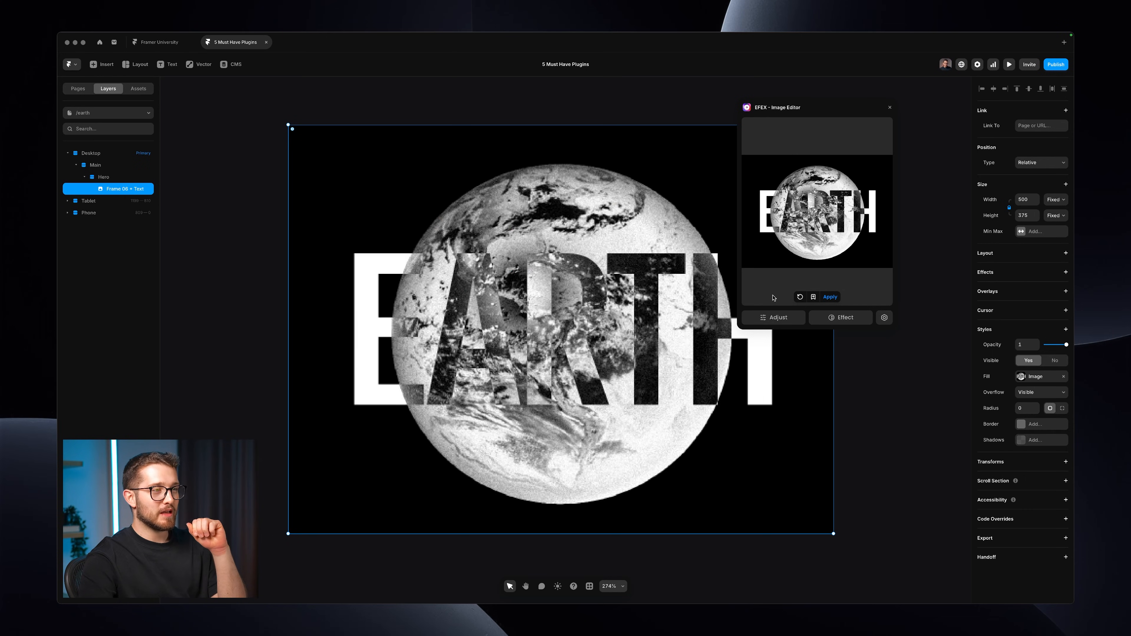
Adjust the image's light in EFEX with brightness 8, contrast -10 and highlights -1.
{"action": "left_click", "coordinate": [791, 319]}
{"action": "scroll", "coordinate": [700, 178], "scroll_direction": "down", "scroll_amount": 2}
{"action": "left_click_drag", "start_coordinate": [699, 225], "coordinate": [696, 251]}
Pixelate the Earth image by setting Pixelate to 67 in the detail adjustments, and return to the EFEX overview.
{"action": "scroll", "coordinate": [697, 269], "scroll_direction": "down", "scroll_amount": 4}
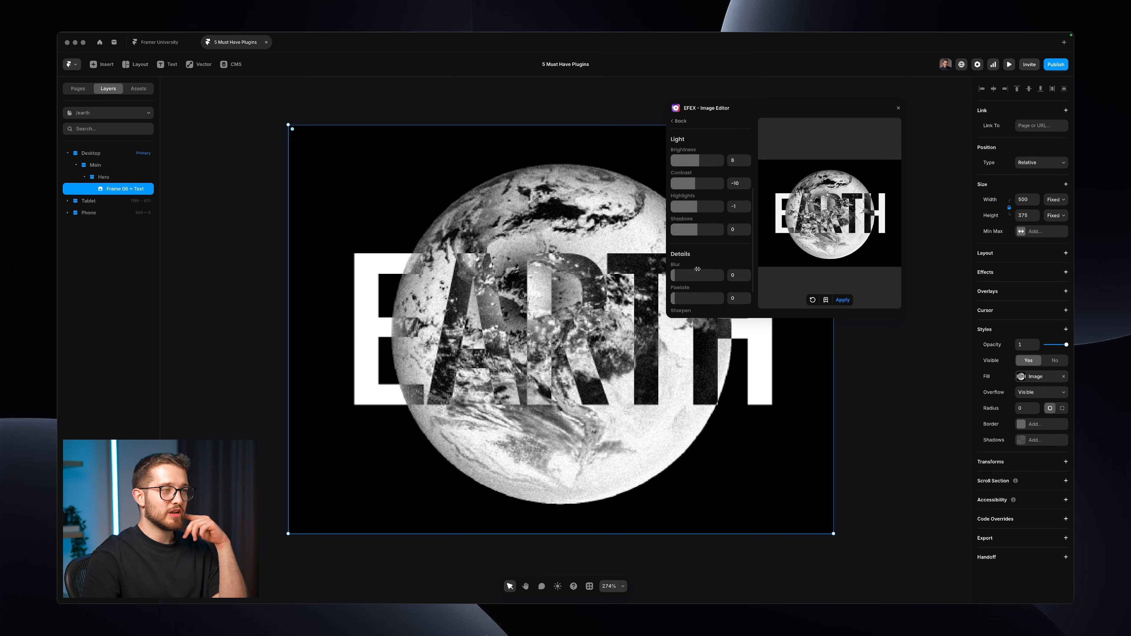
{"action": "left_click_drag", "start_coordinate": [675, 239], "coordinate": [705, 259]}
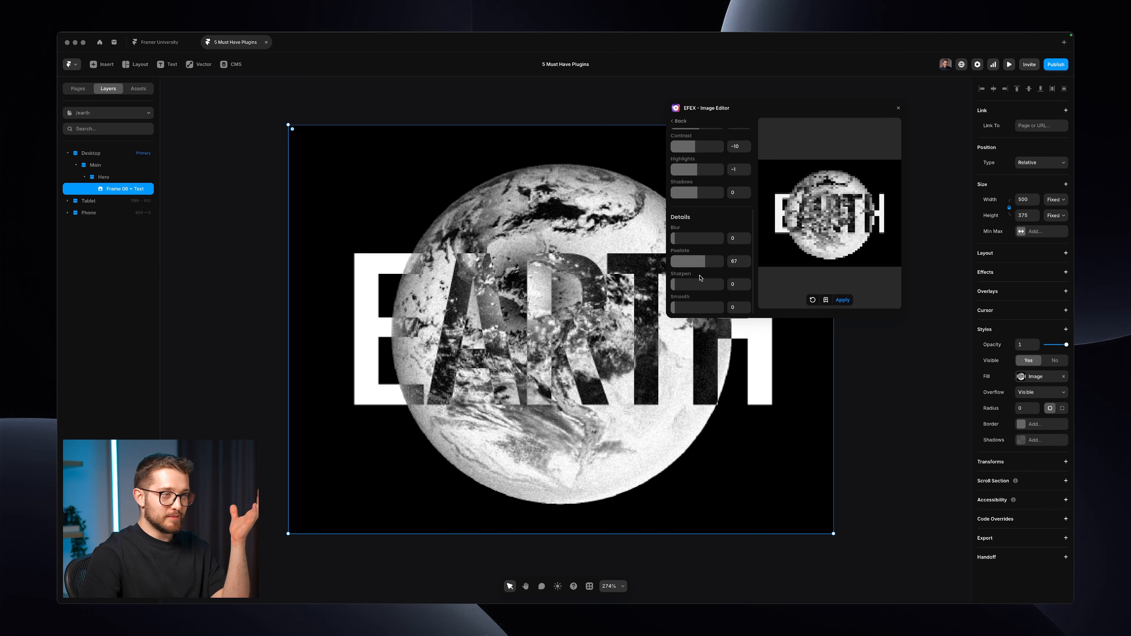
{"action": "scroll", "coordinate": [700, 279], "scroll_direction": "up", "scroll_amount": 5}
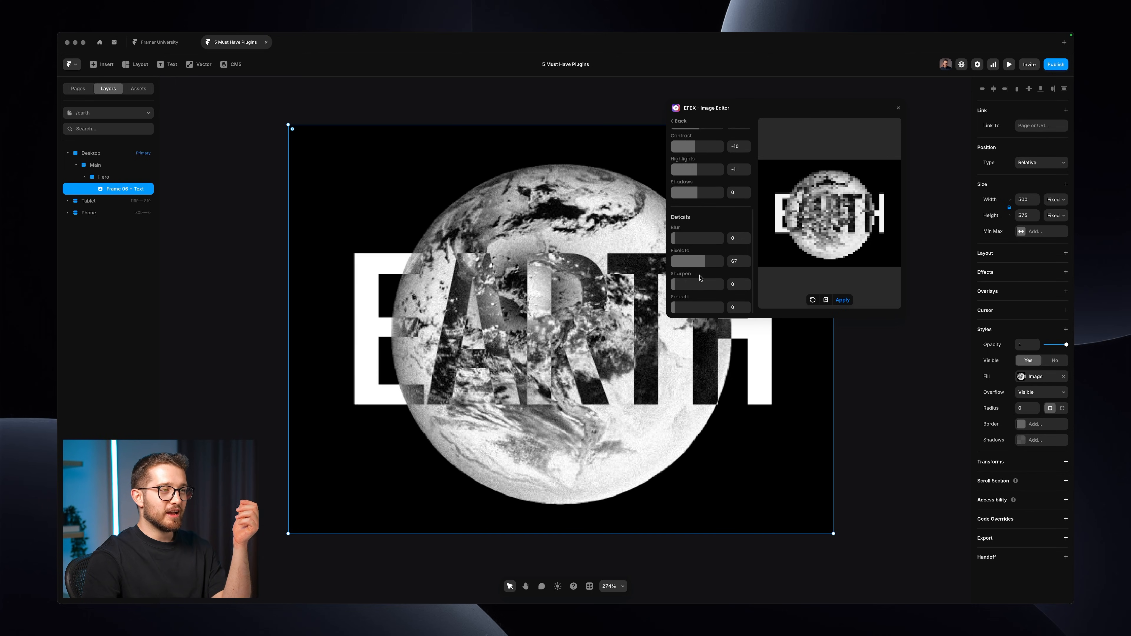
{"action": "left_click", "coordinate": [680, 121]}
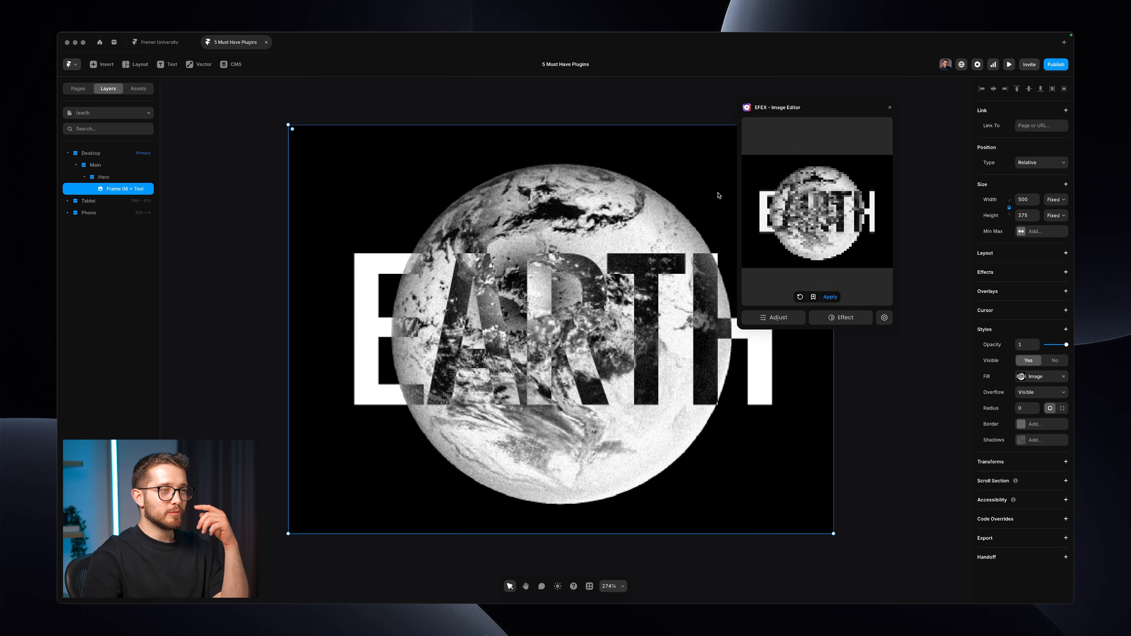
Add the Invert effect to the Earth image, apply the edits to the canvas and close EFEX.
{"action": "left_click", "coordinate": [844, 318]}
{"action": "scroll", "coordinate": [717, 260], "scroll_direction": "down", "scroll_amount": 2}
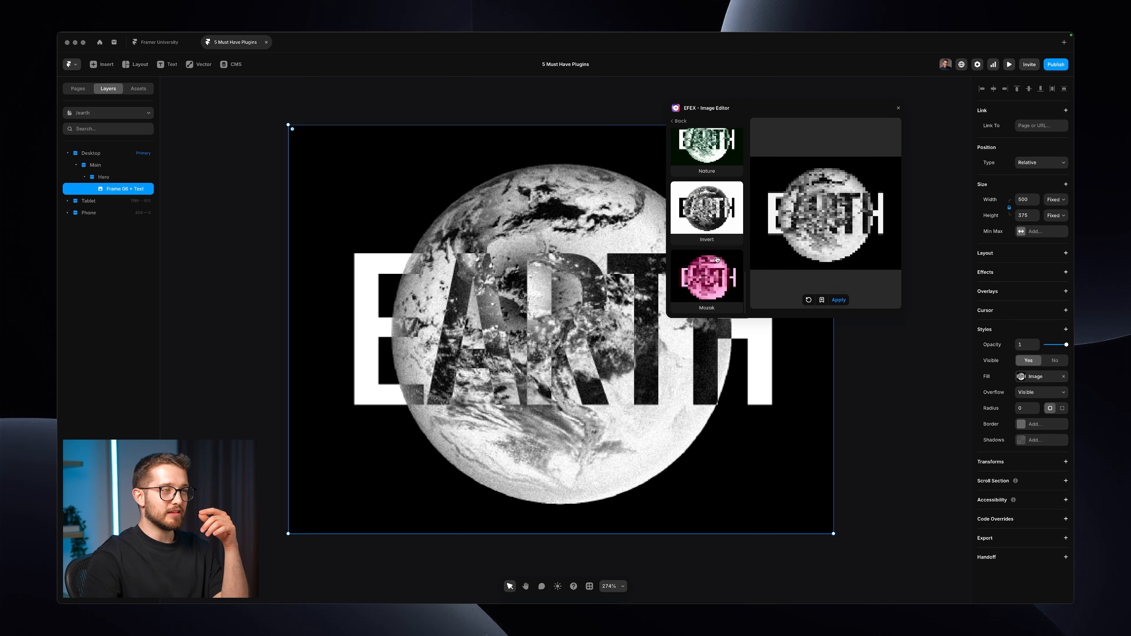
{"action": "left_click", "coordinate": [717, 218]}
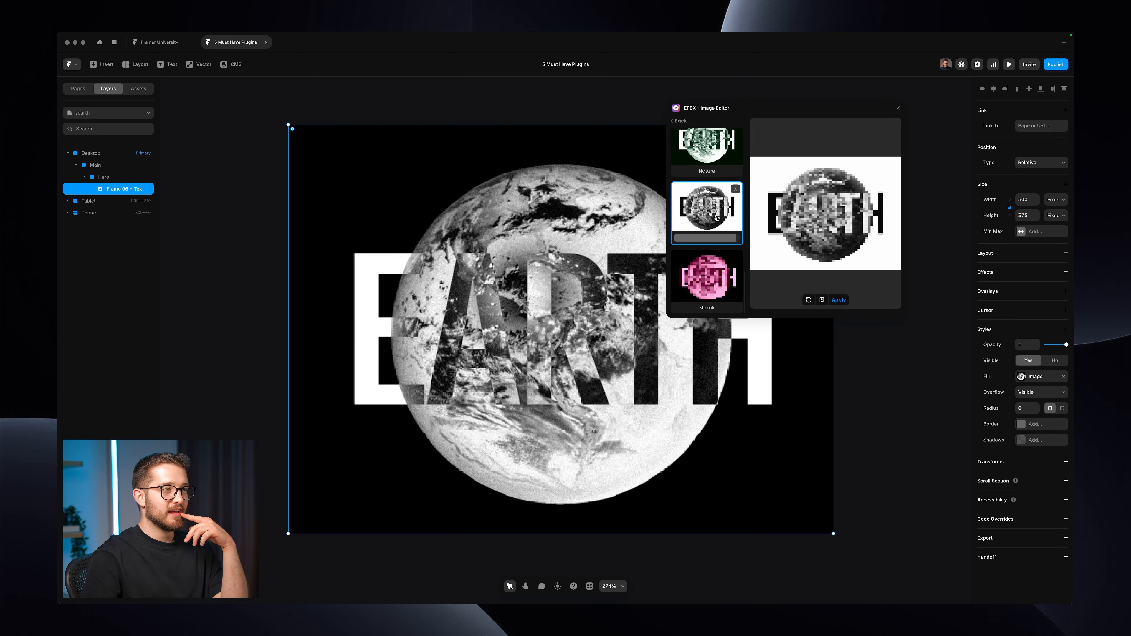
{"action": "left_click", "coordinate": [842, 302]}
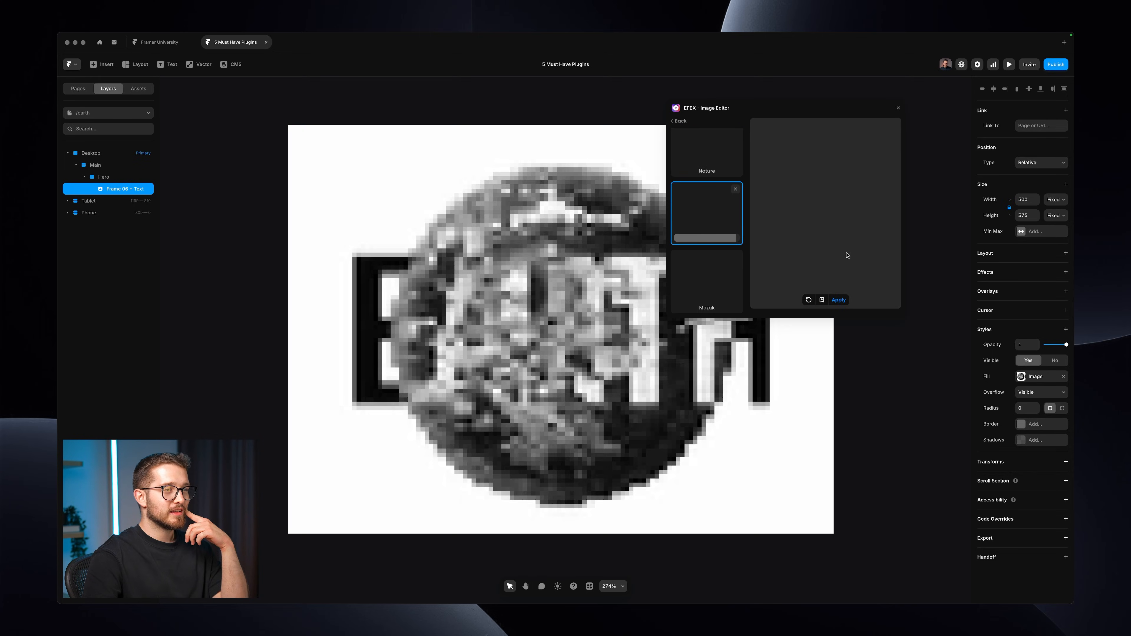
{"action": "left_click", "coordinate": [898, 109]}
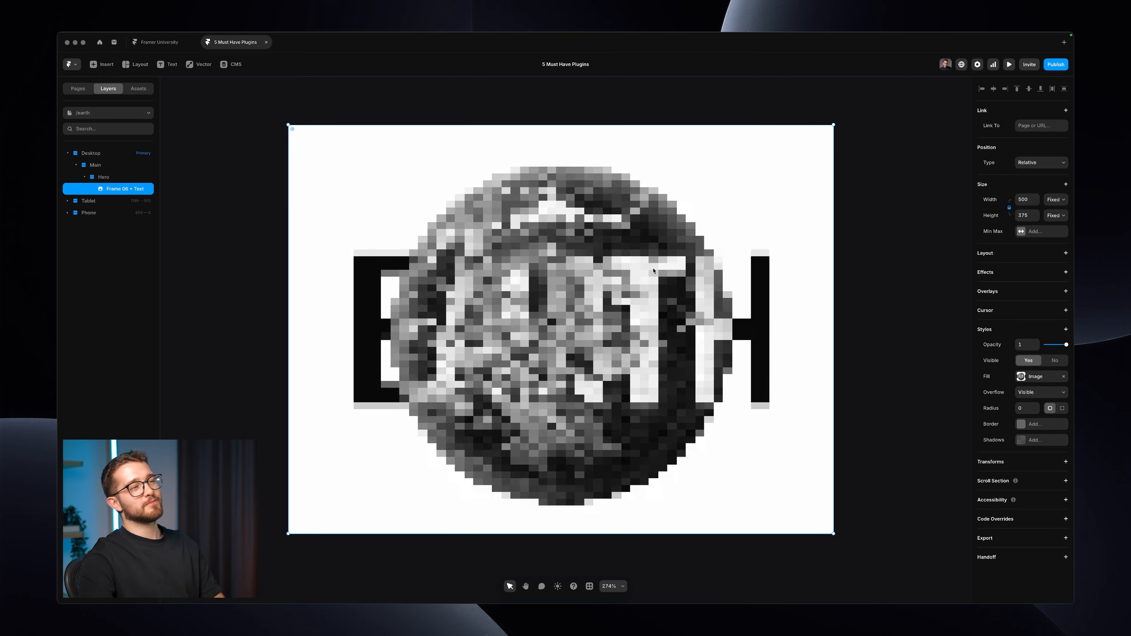
{"action": "scroll", "coordinate": [654, 270], "scroll_direction": "down", "scroll_amount": 5}
{"action": "scroll", "coordinate": [653, 271], "scroll_direction": "down", "scroll_amount": 3}
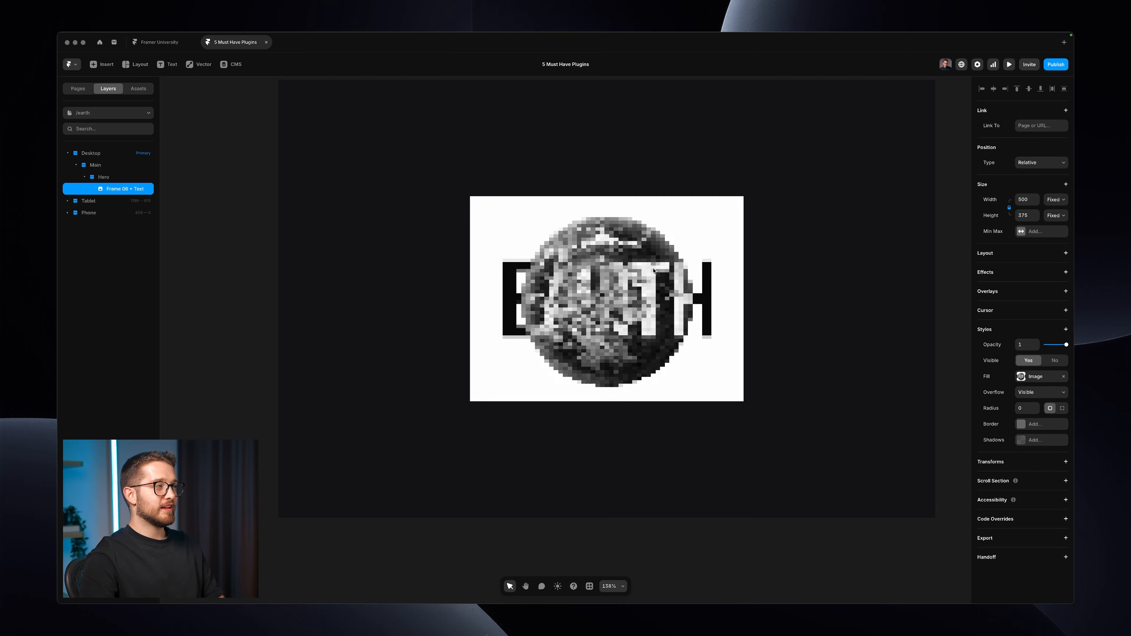